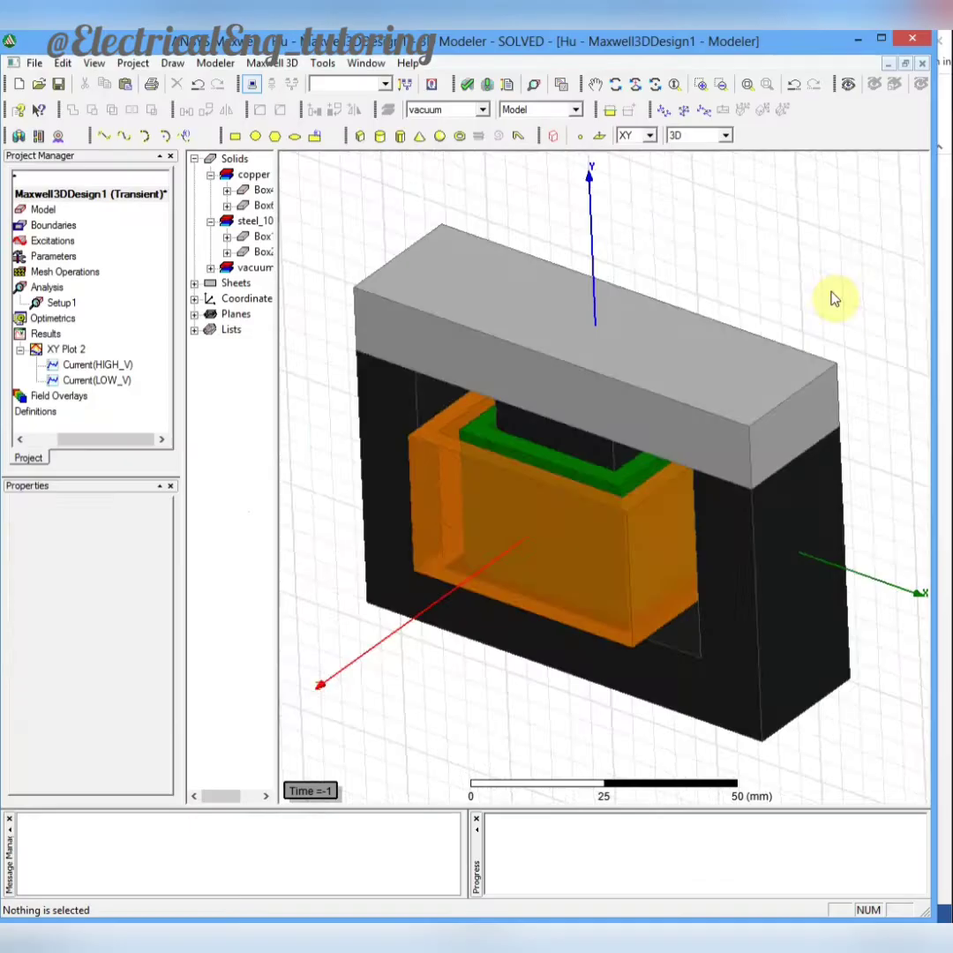
Review the finished transformer model and the HIGH_V and LOW_V current curves in XY Plot 2
drag(834, 298, 516, 577)
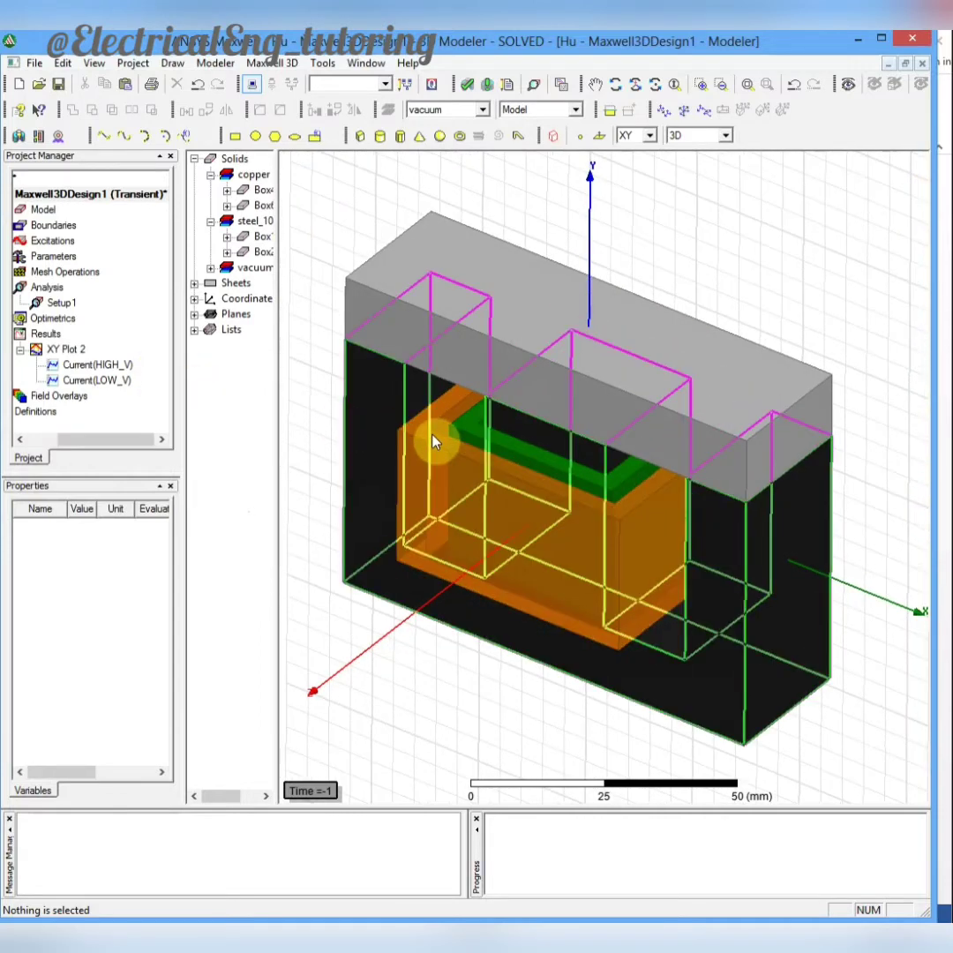
double_click(62, 349)
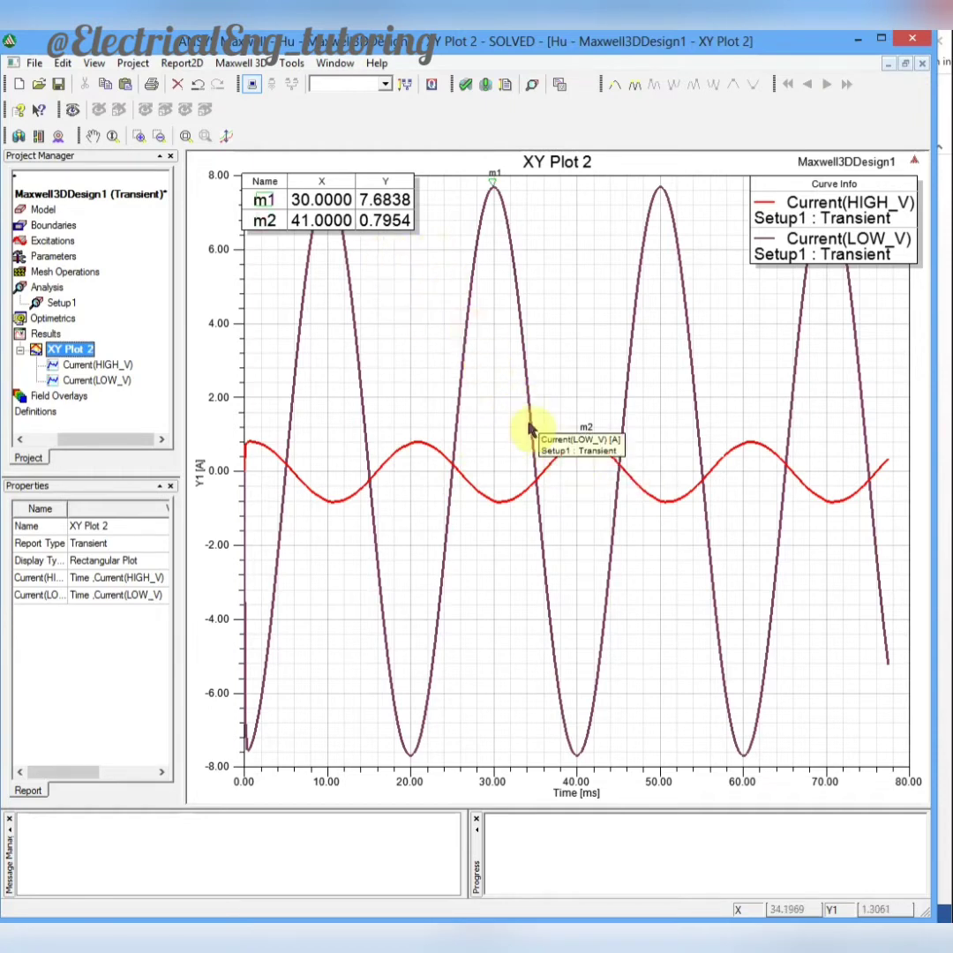
double_click(93, 194)
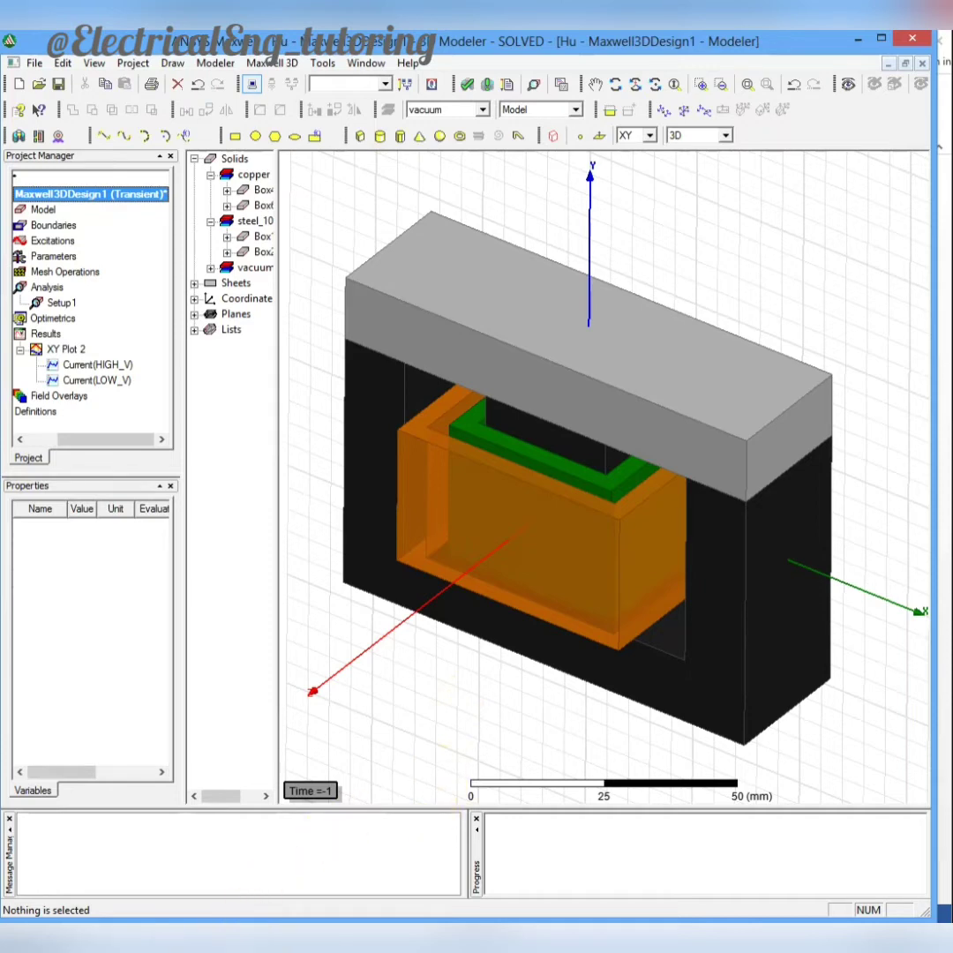
Switch to ANSYS Electronics Desktop and insert a Maxwell 3D design into Project3, widening the project tree
mouse_move(177, 936)
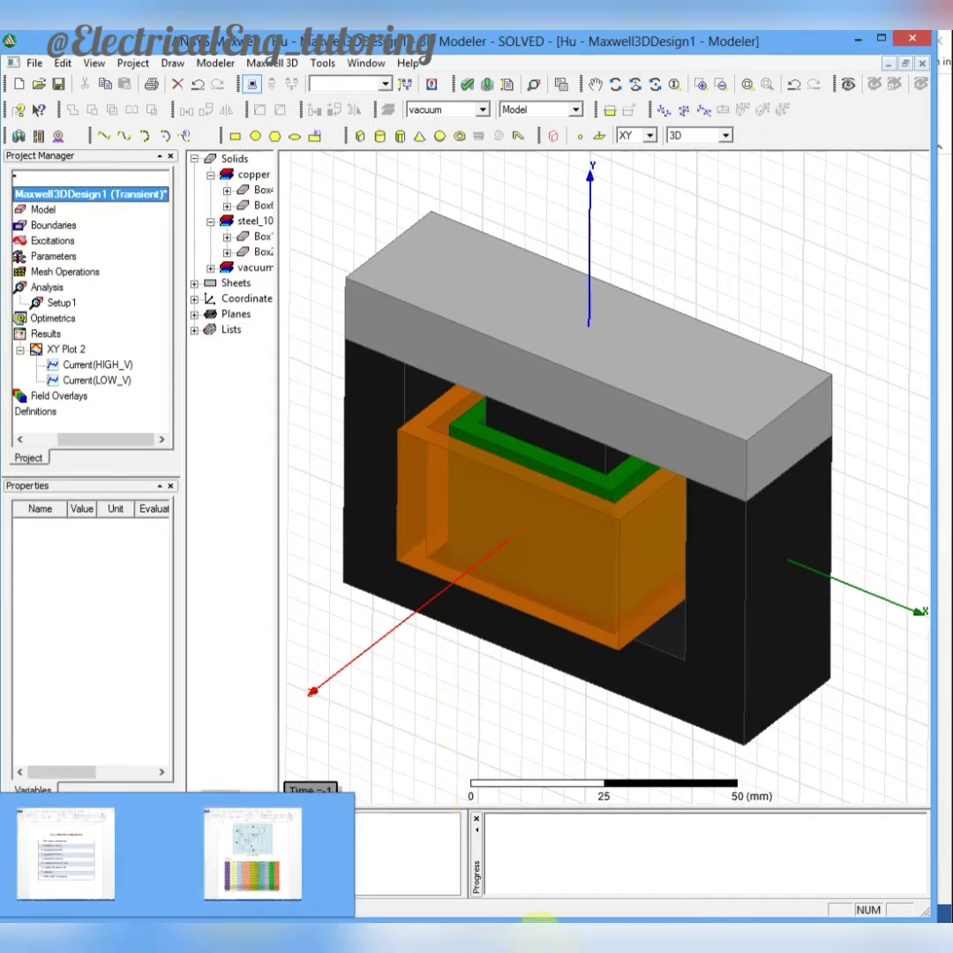
click(67, 853)
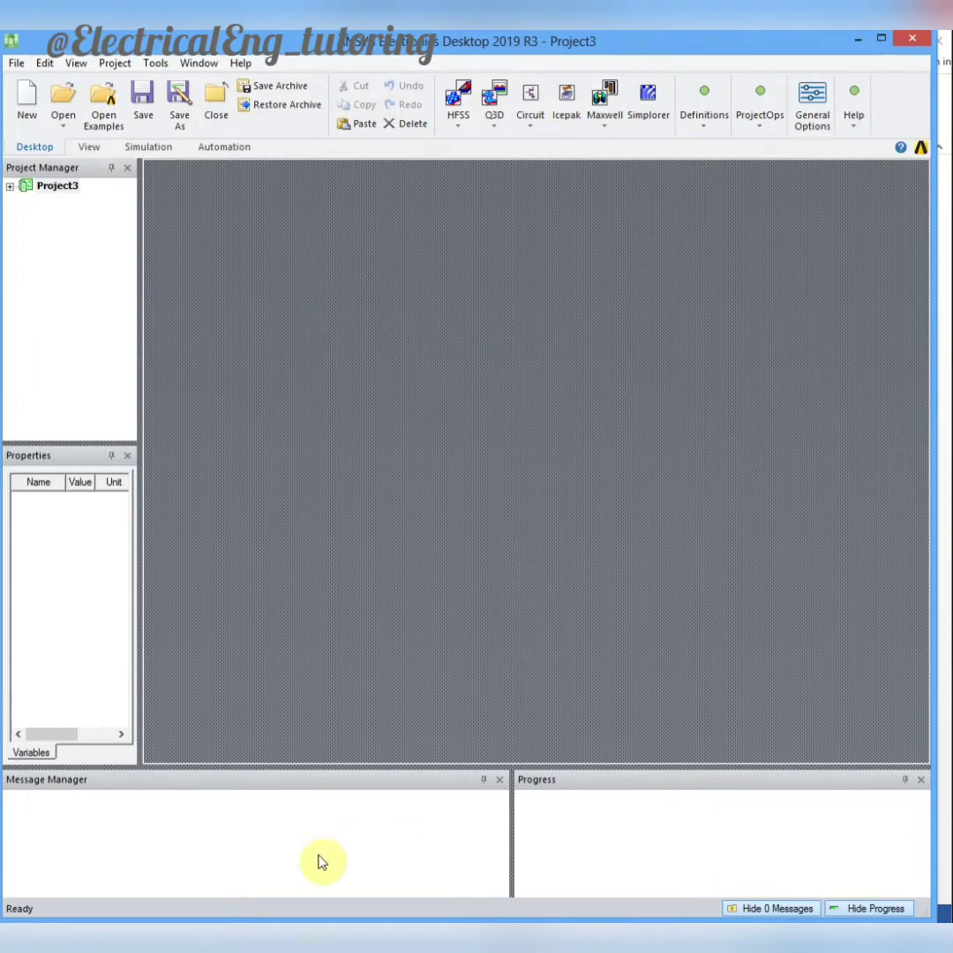
click(260, 927)
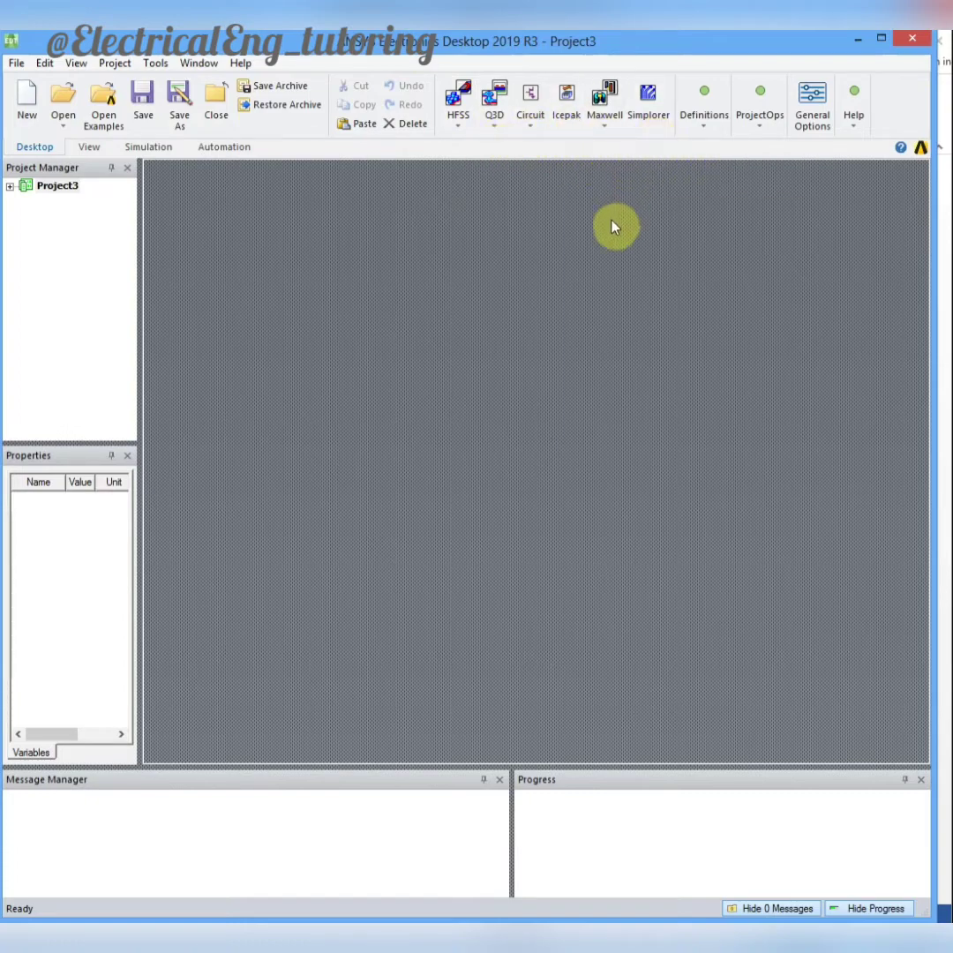
click(608, 130)
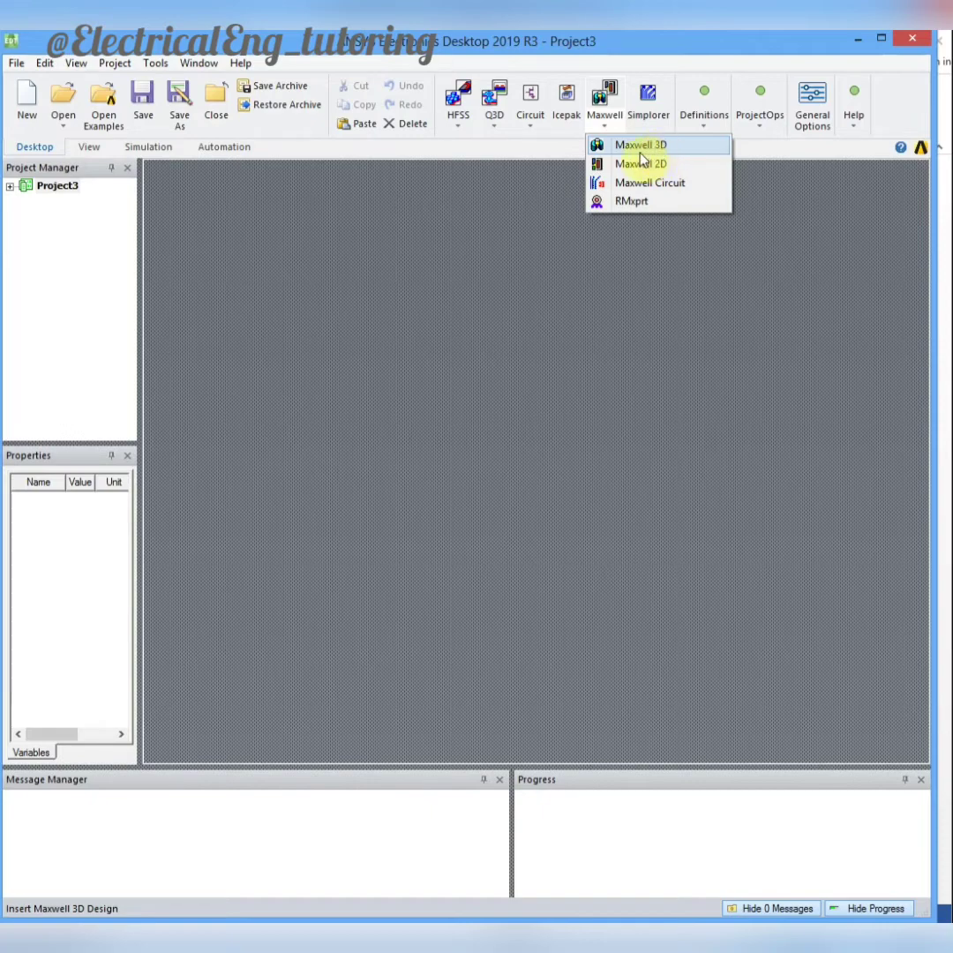
click(640, 152)
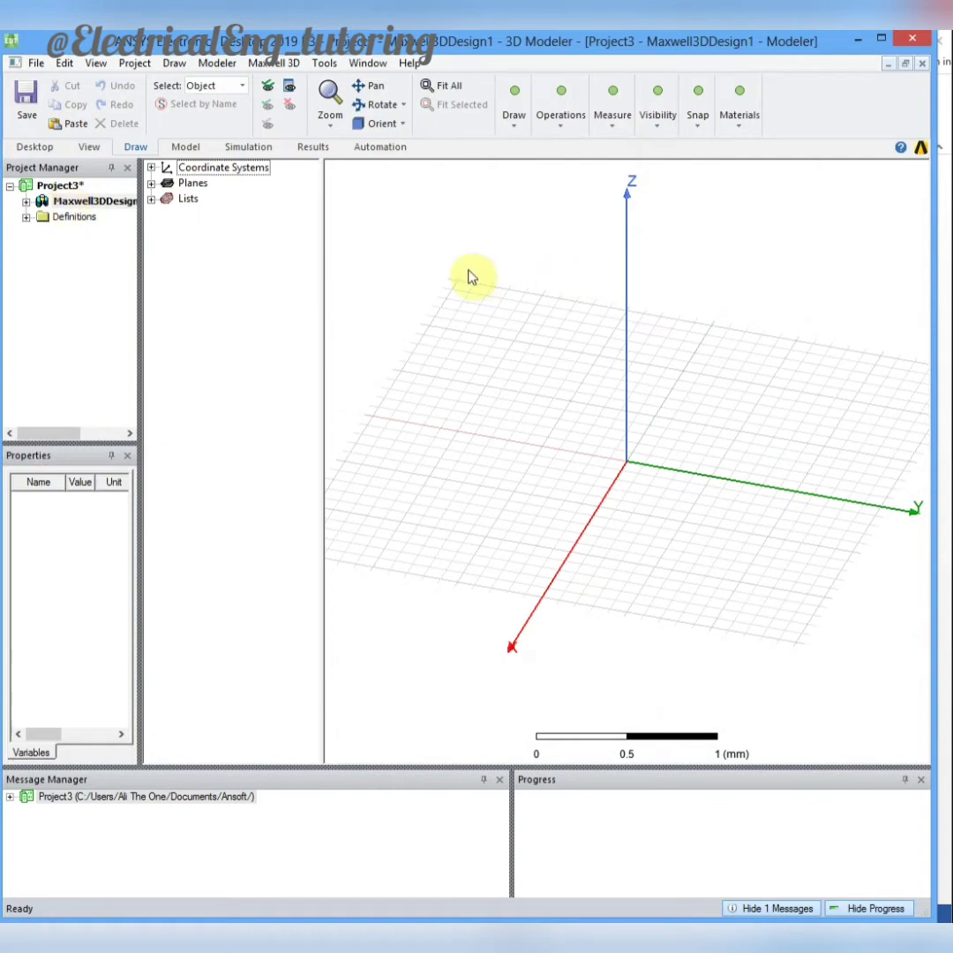
drag(141, 284, 189, 284)
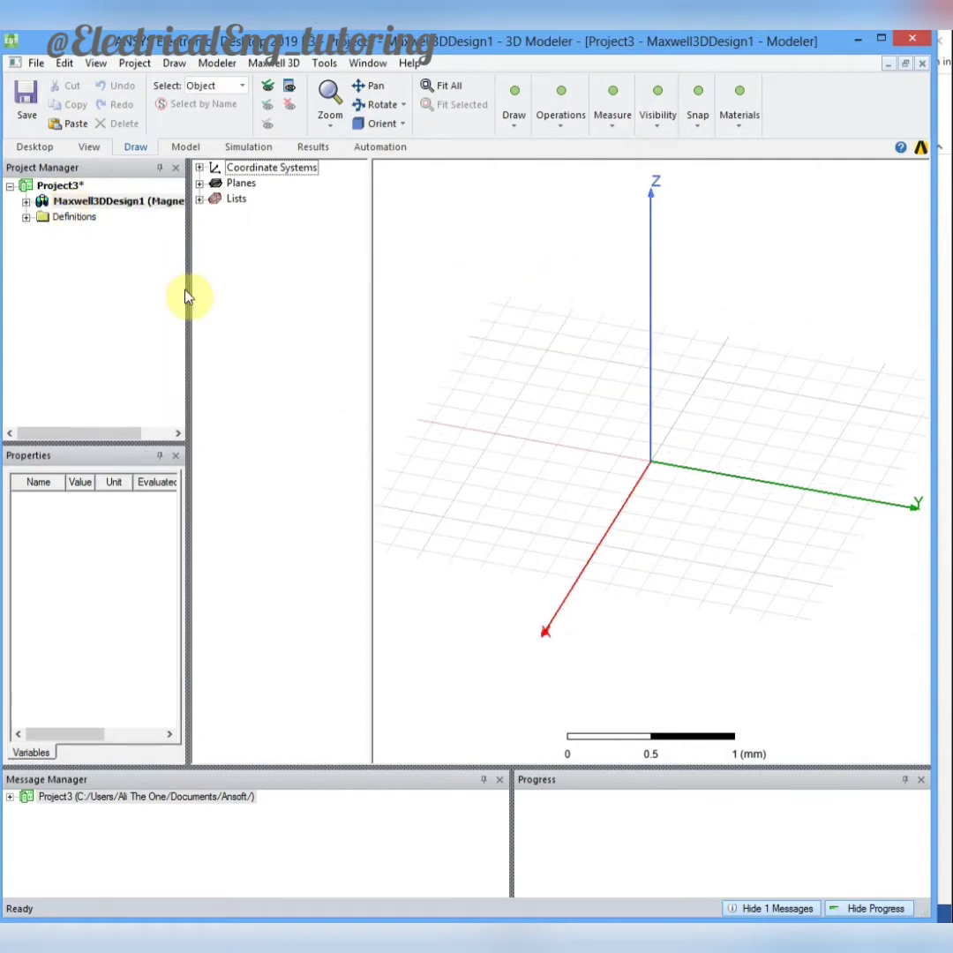
Set the solution type of Maxwell3DDesign1 to magnetic Transient
right_click(143, 205)
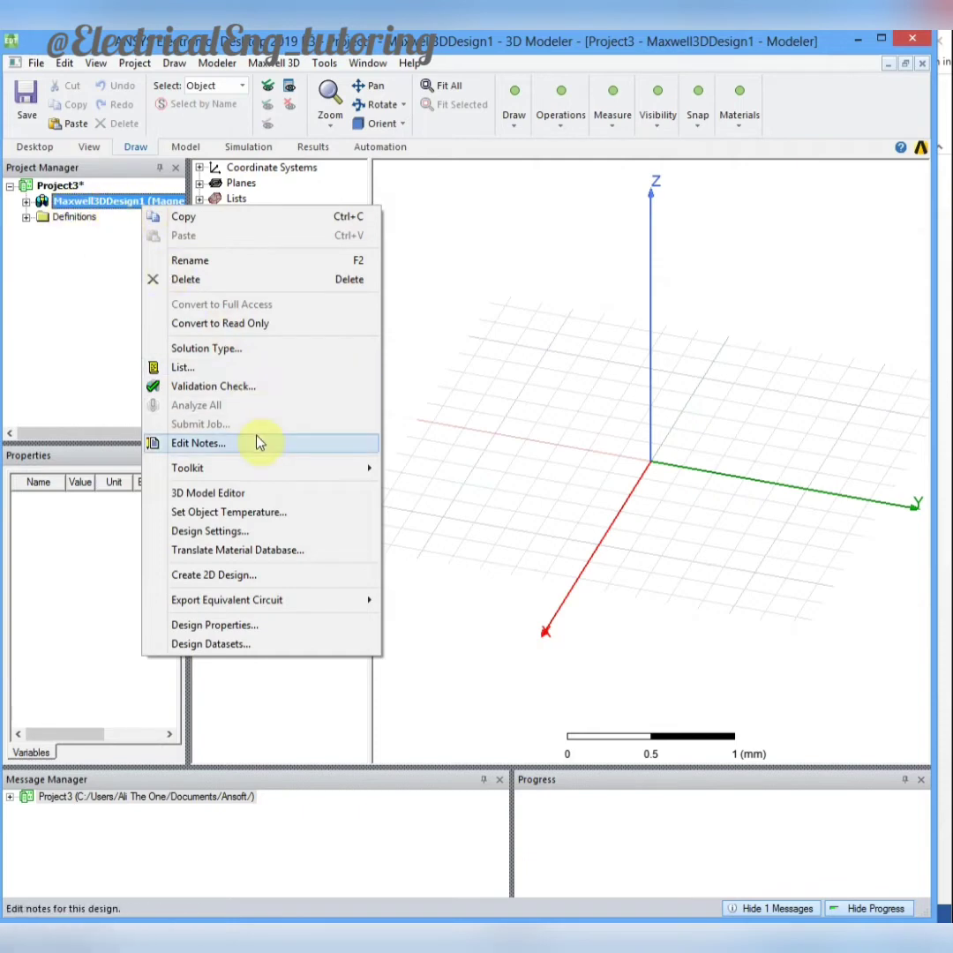
click(251, 353)
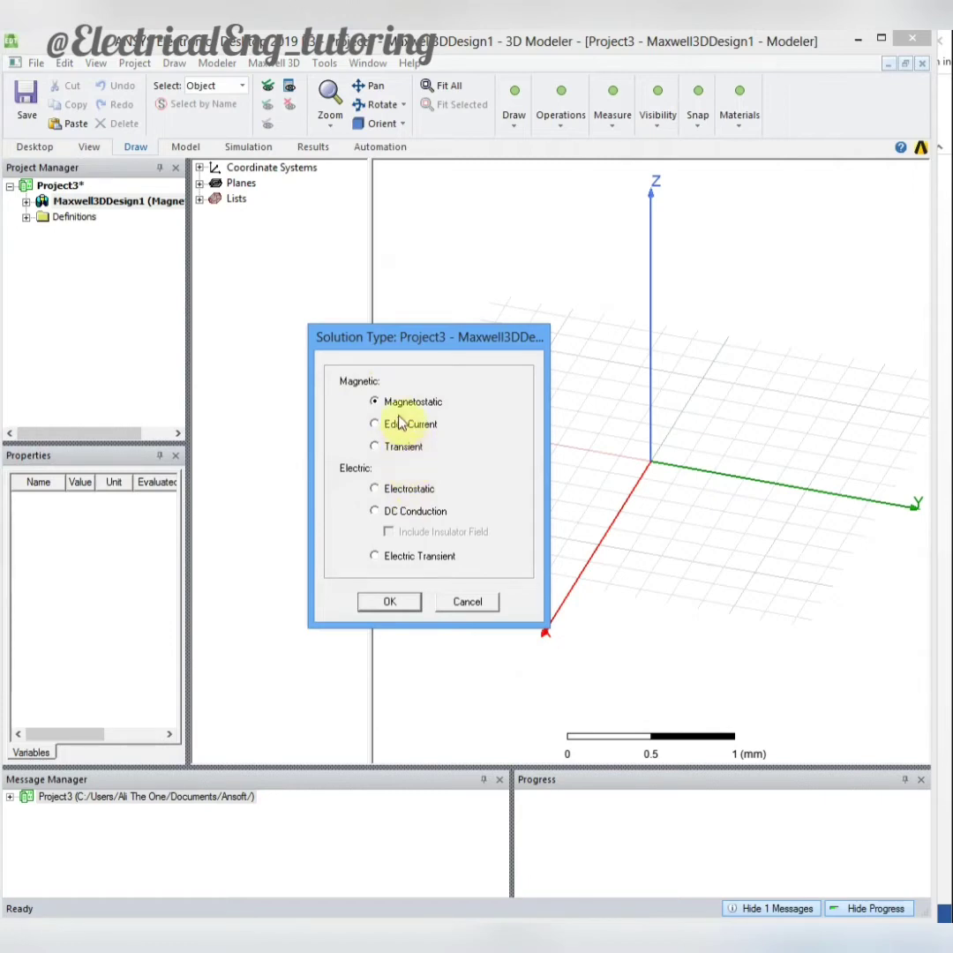
click(391, 453)
click(389, 603)
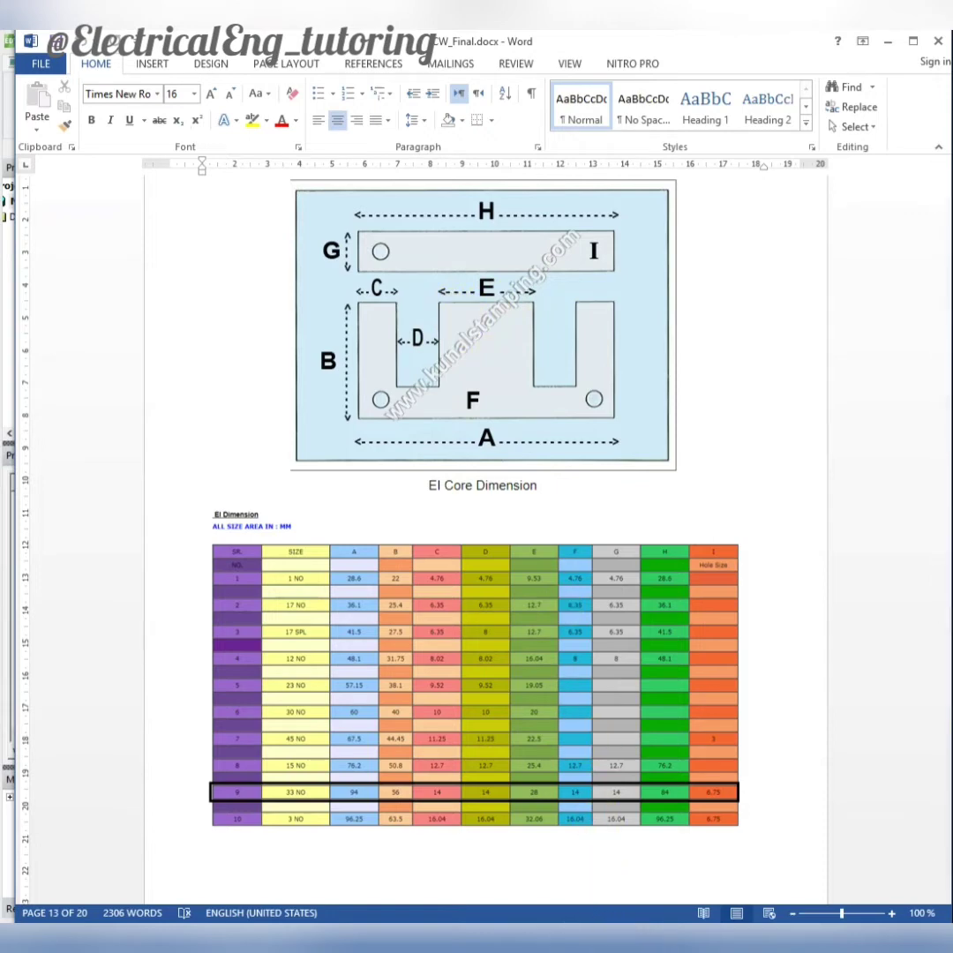
Return from the Word core-dimension table to Electronics Desktop and start a box with its corner at (-47, -35, -14) mm
mouse_move(547, 927)
click(564, 860)
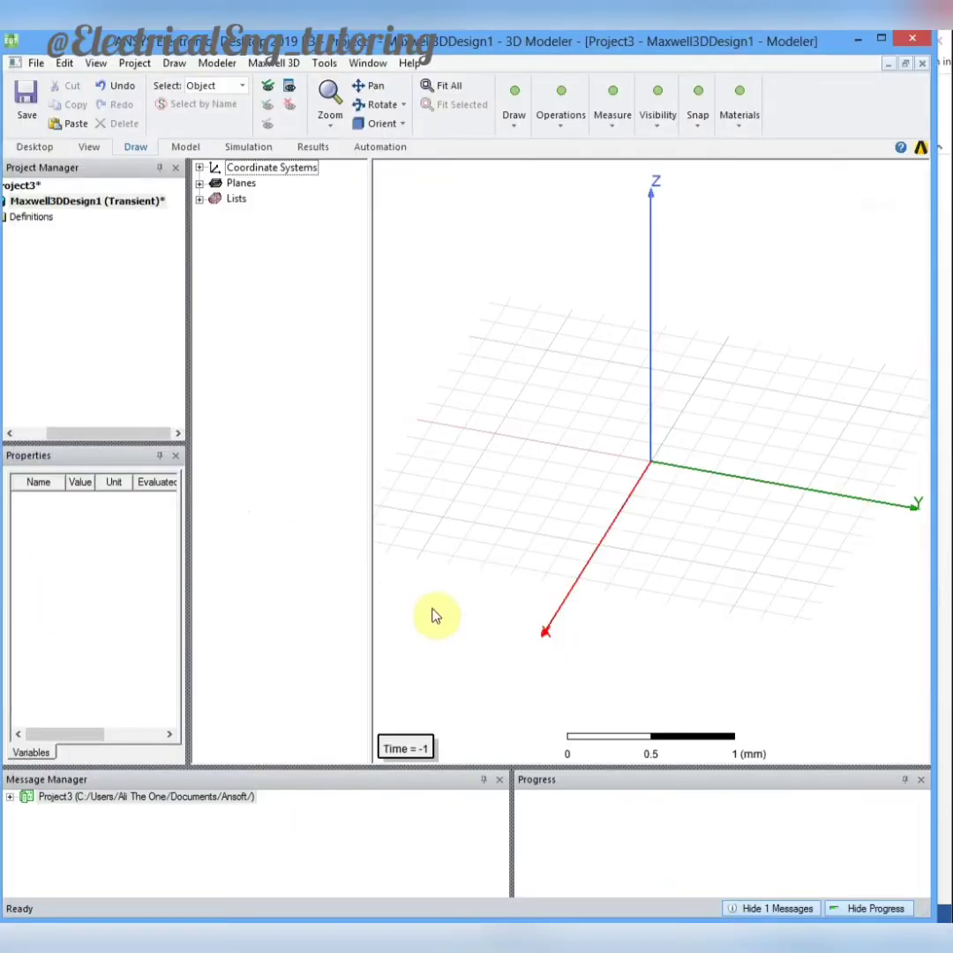
click(516, 128)
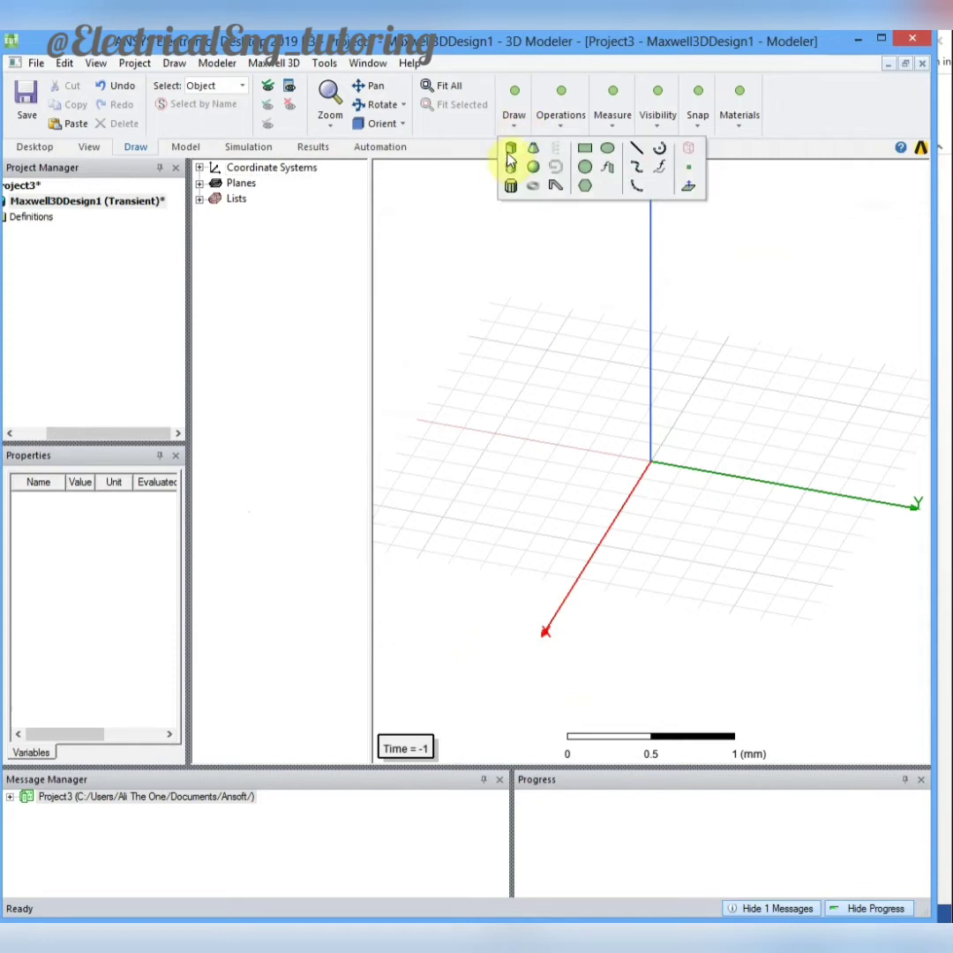
key(alt+Tab)
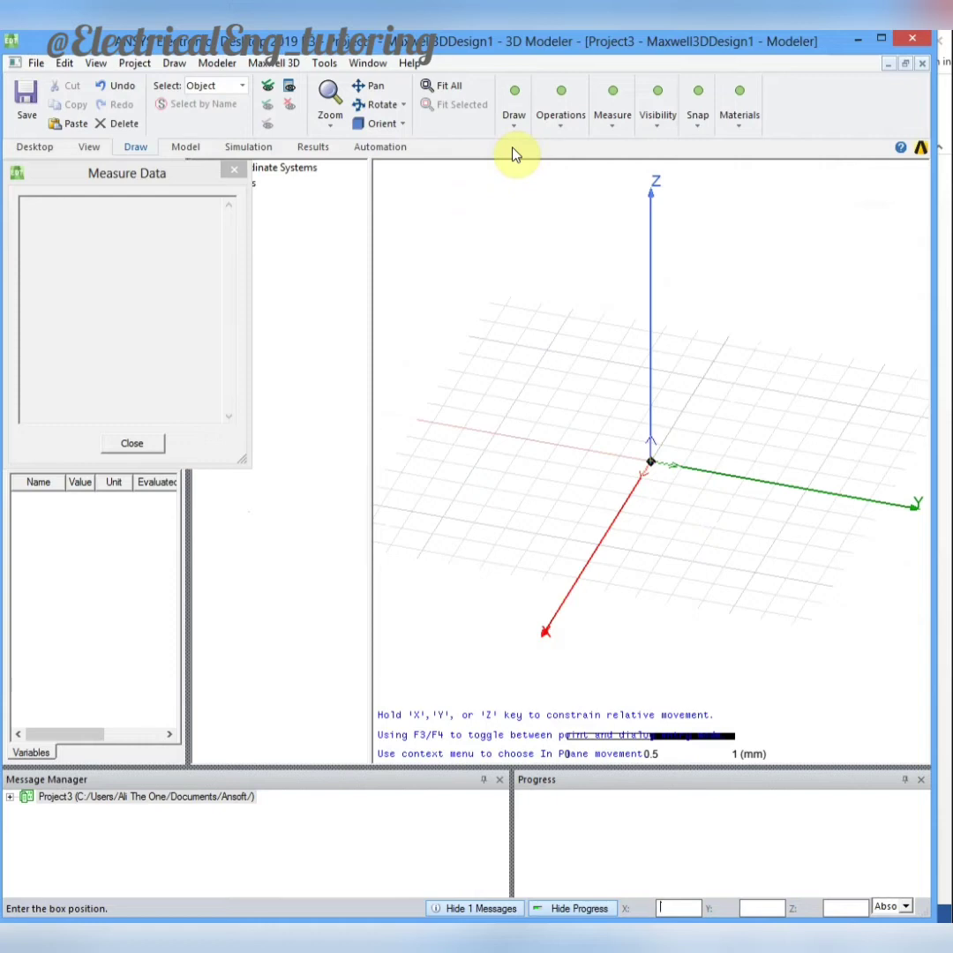
key(Tab)
key(Tab)
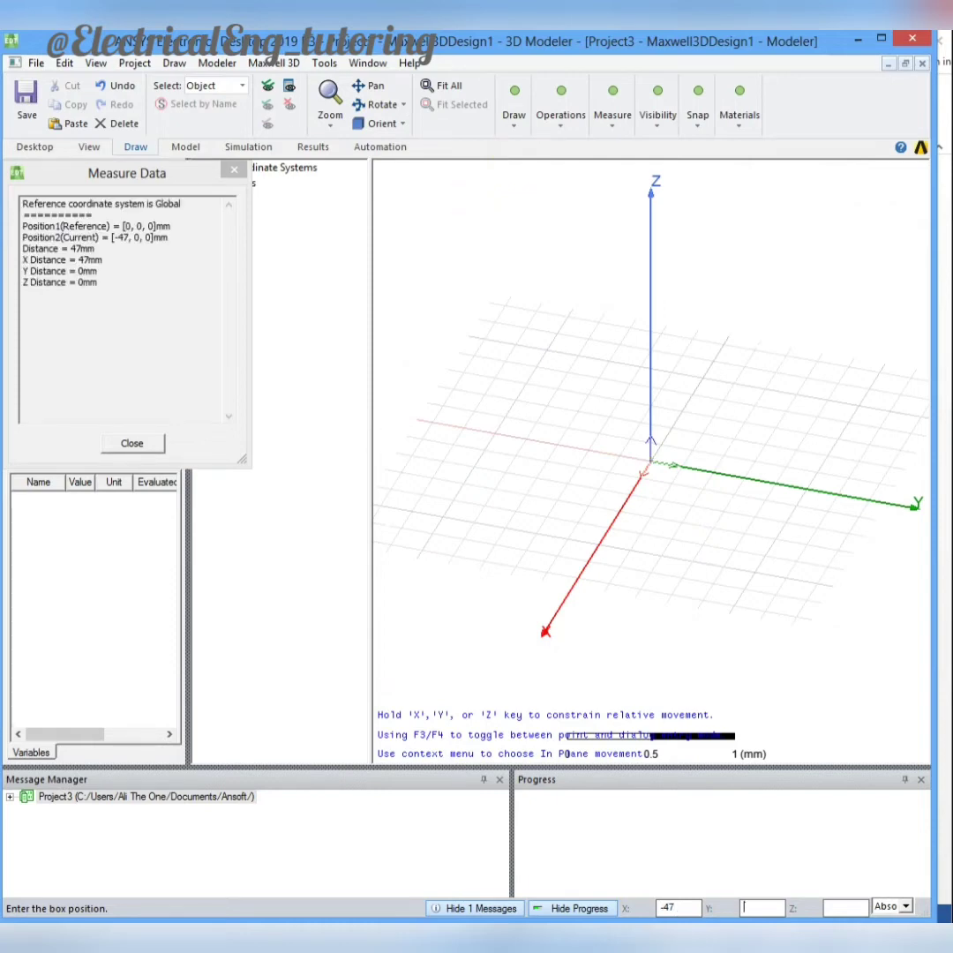
text(-35)
key(Tab)
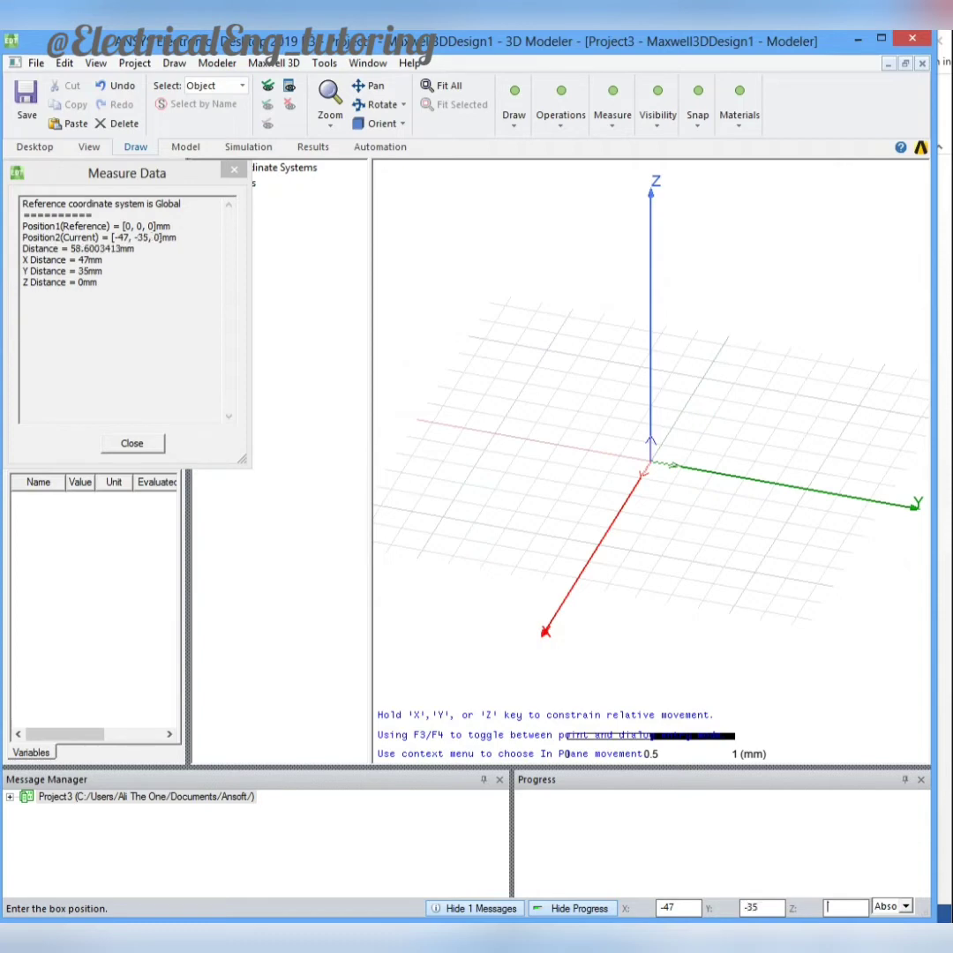
text(-14)
key(Return)
Give the core box a 94 × 56 mm base in X and Y and a height of 28 mm, and deselect it
click(677, 907)
text(94)
key(Tab)
text(56)
key(Return)
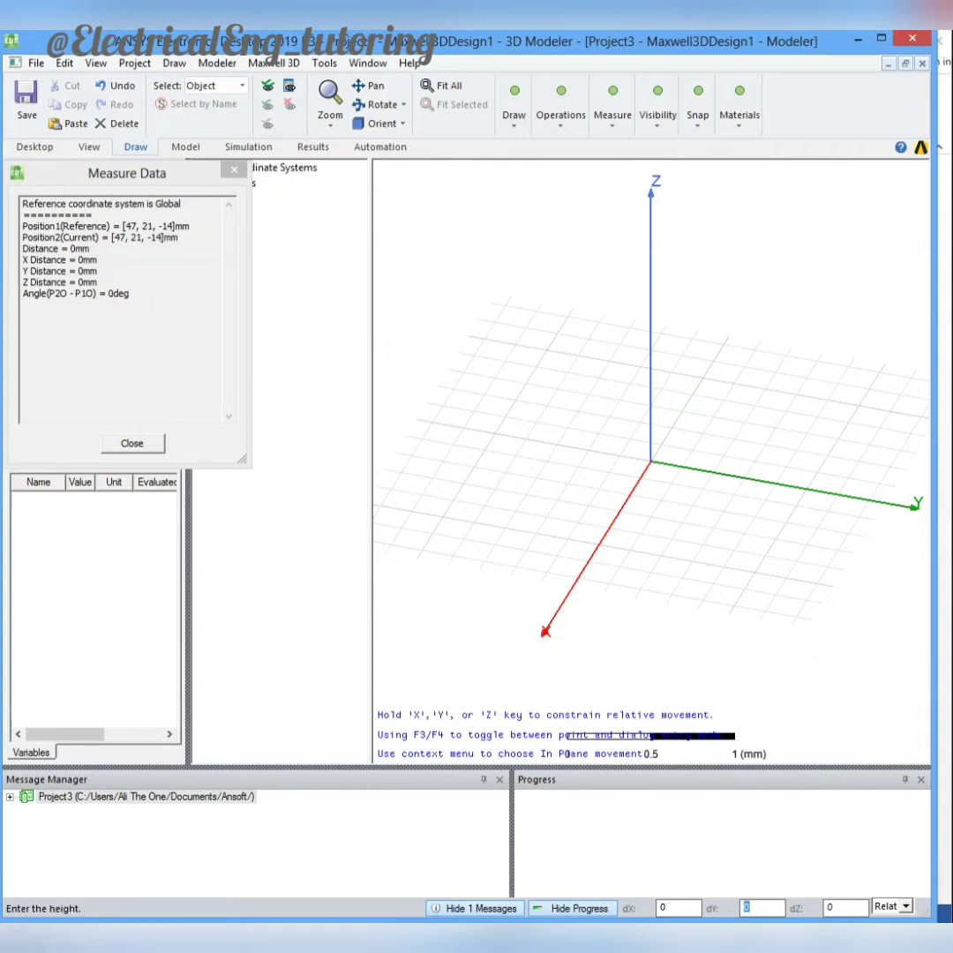
key(Tab)
text(28)
key(Return)
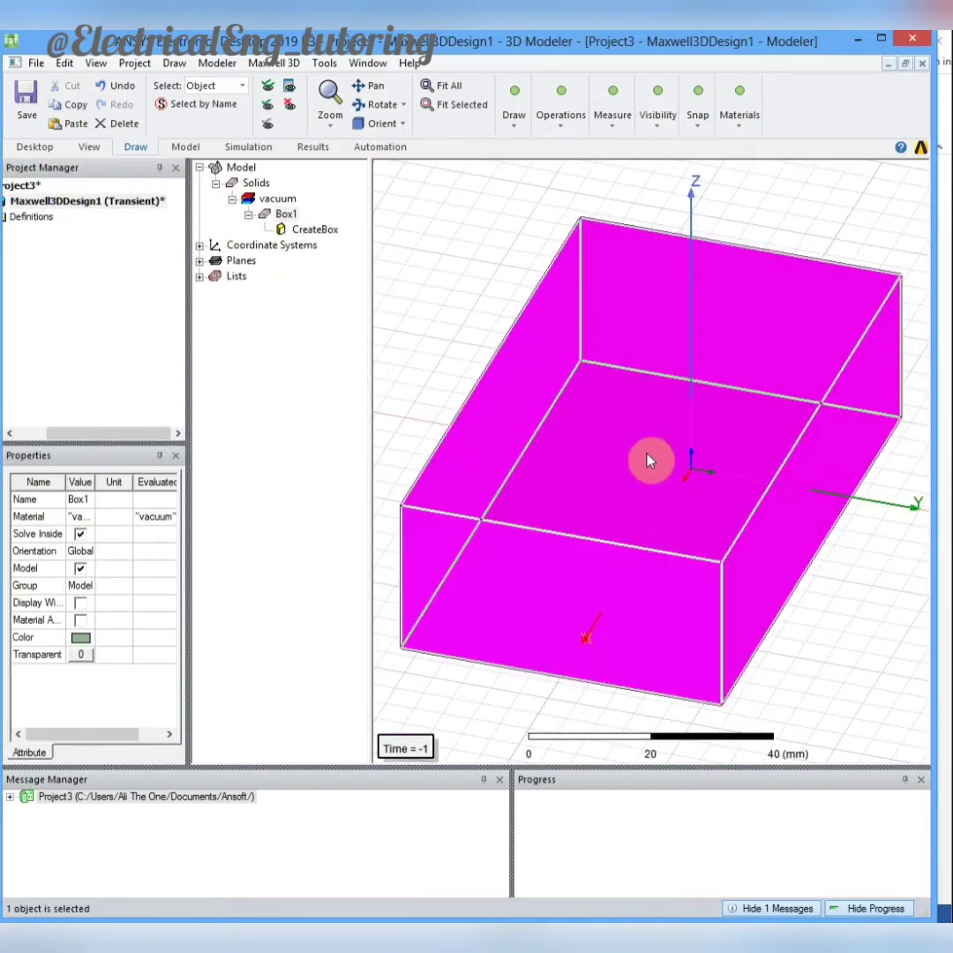
click(650, 460)
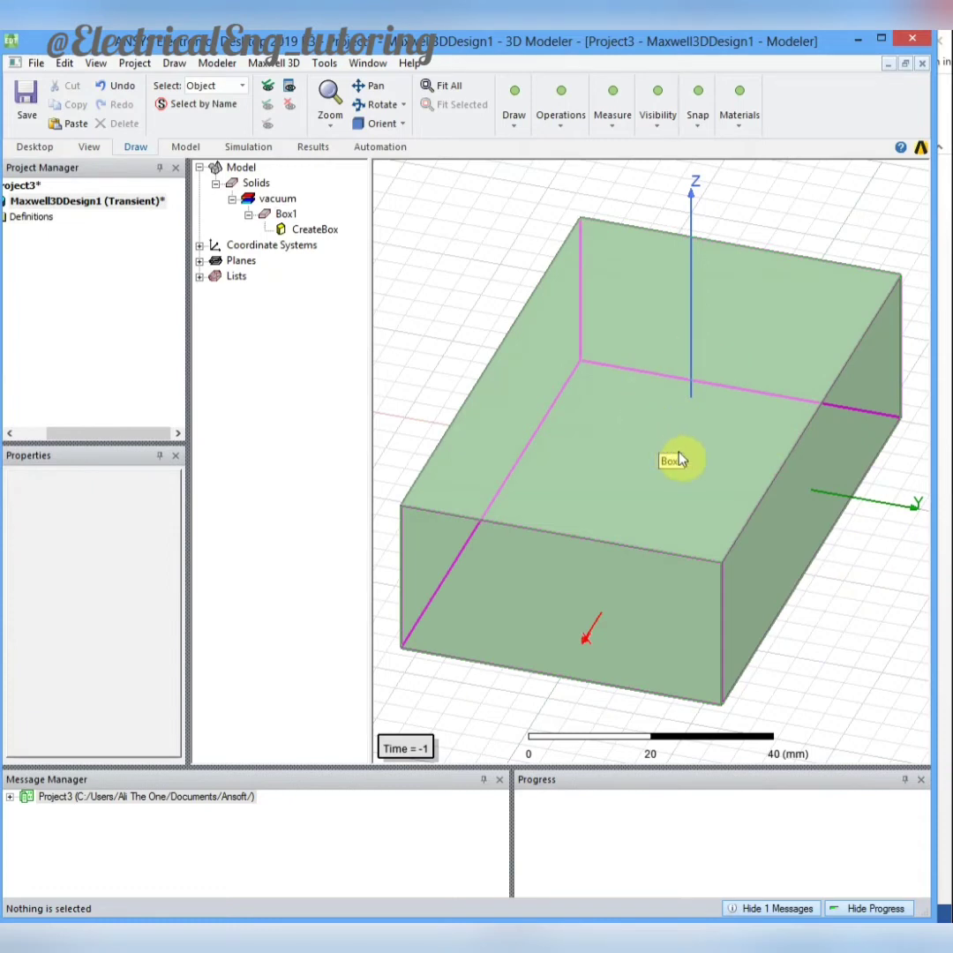
Start a second box at the first box's lower vertex at (-47, 21, -14) mm
alt+drag(617, 291, 525, 207)
click(515, 128)
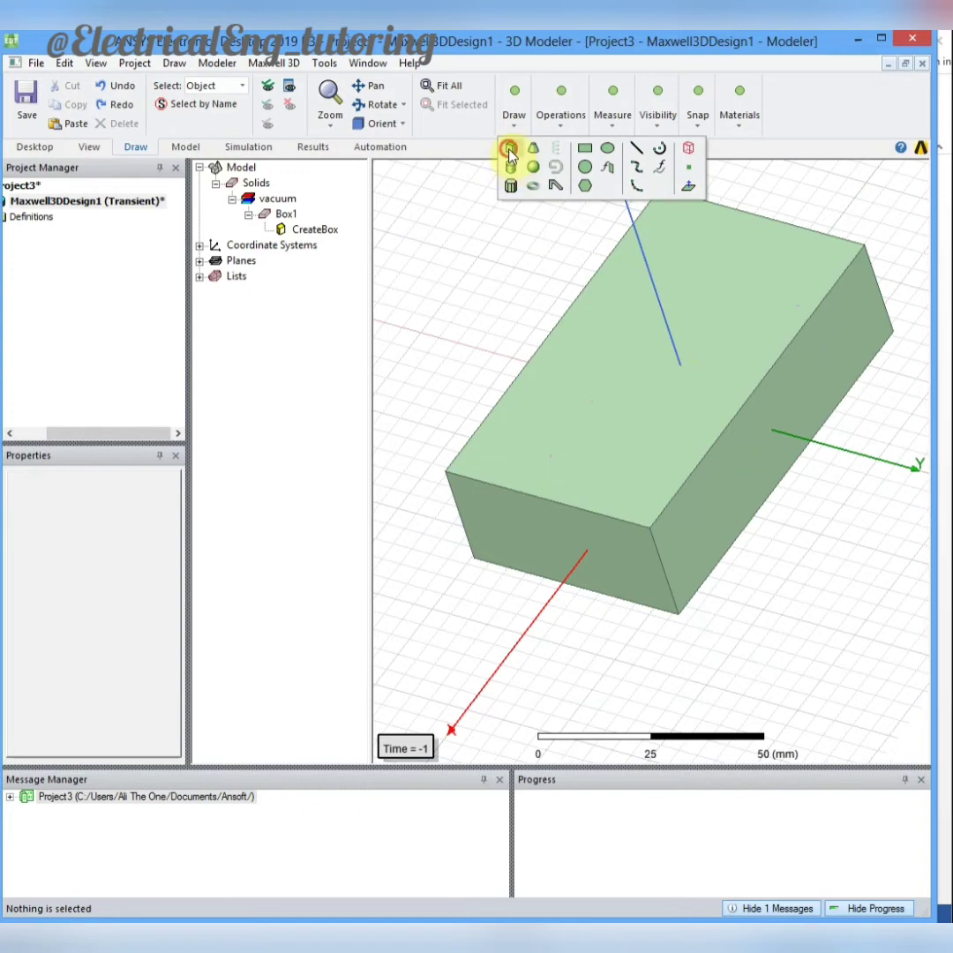
click(510, 150)
scroll(915, 358, up, 3)
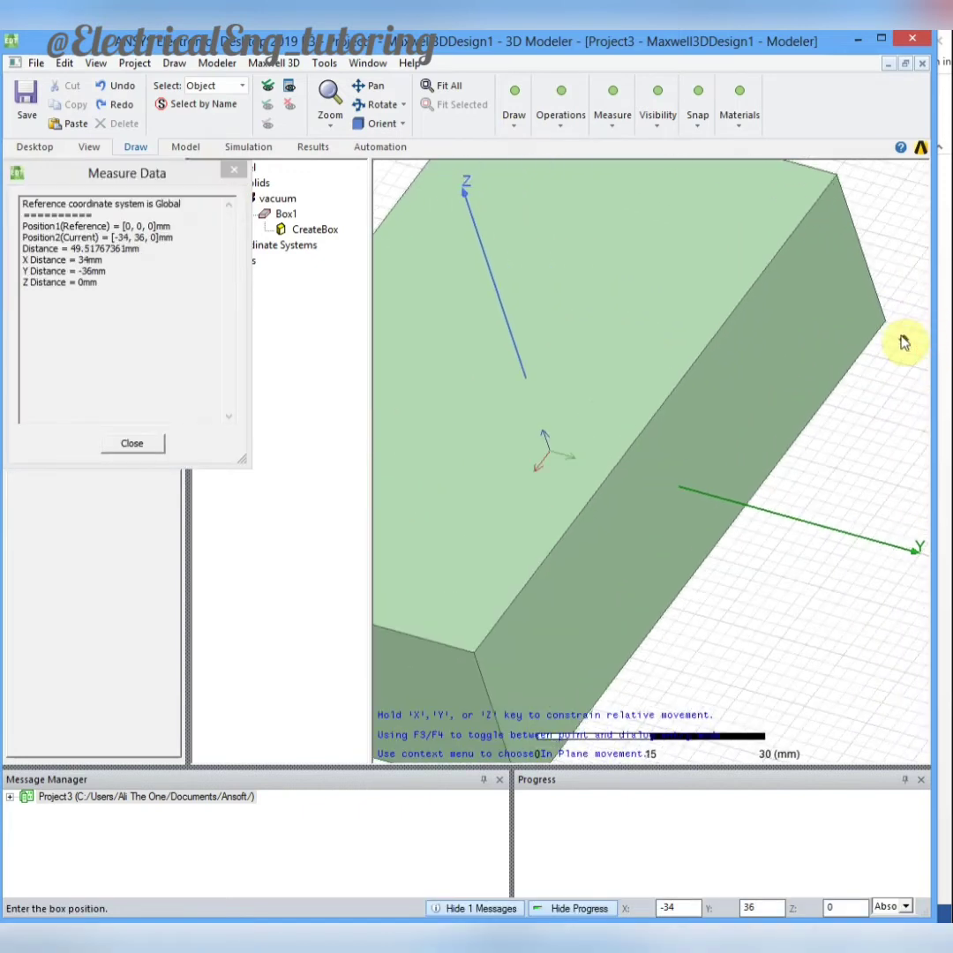
scroll(904, 328, up, 3)
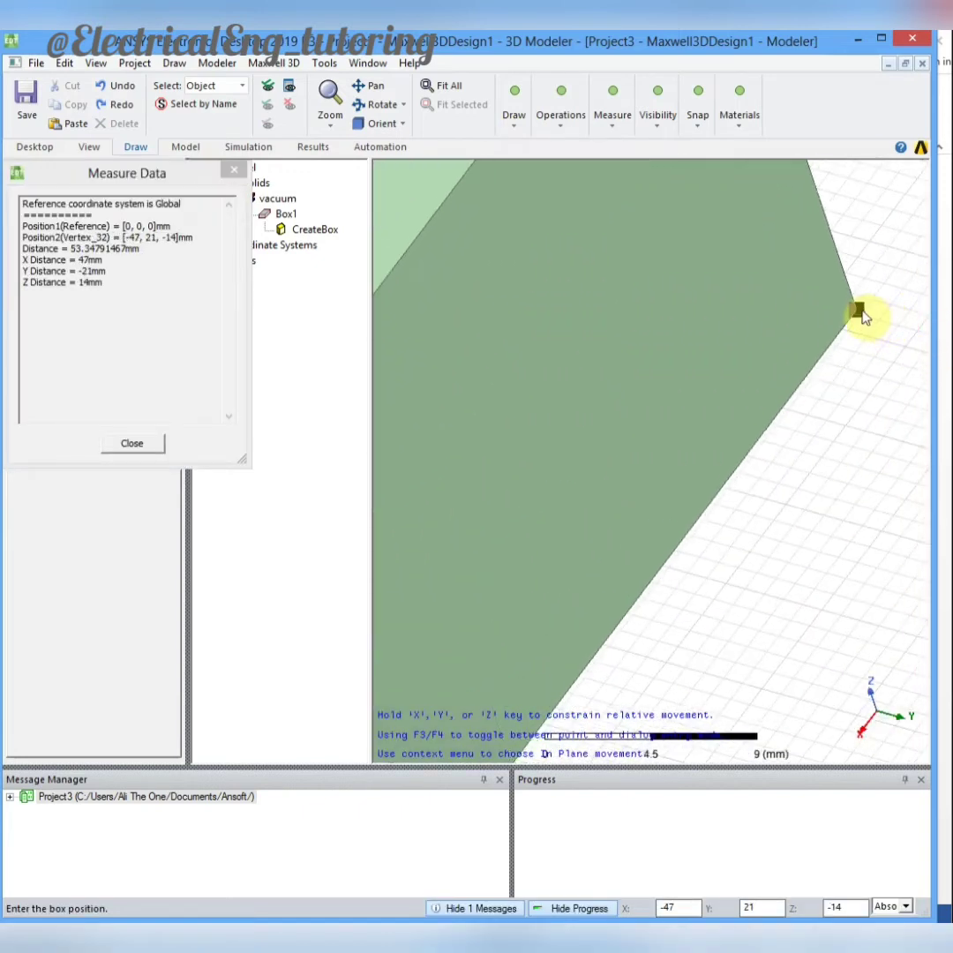
click(863, 316)
Size the second box 94 mm in X, 14 mm in Y and 28 mm high, and fit the model in view
scroll(863, 316, down, 3)
alt+drag(748, 648, 719, 615)
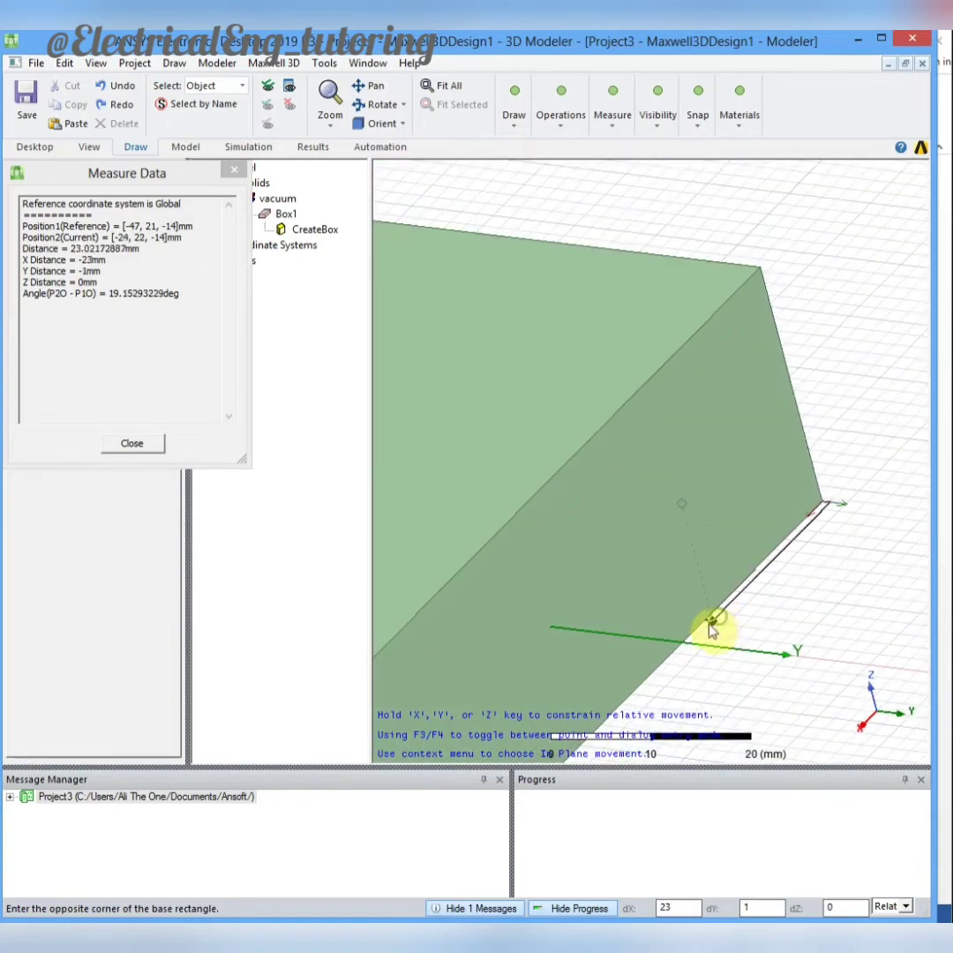
shift+drag(585, 634, 798, 417)
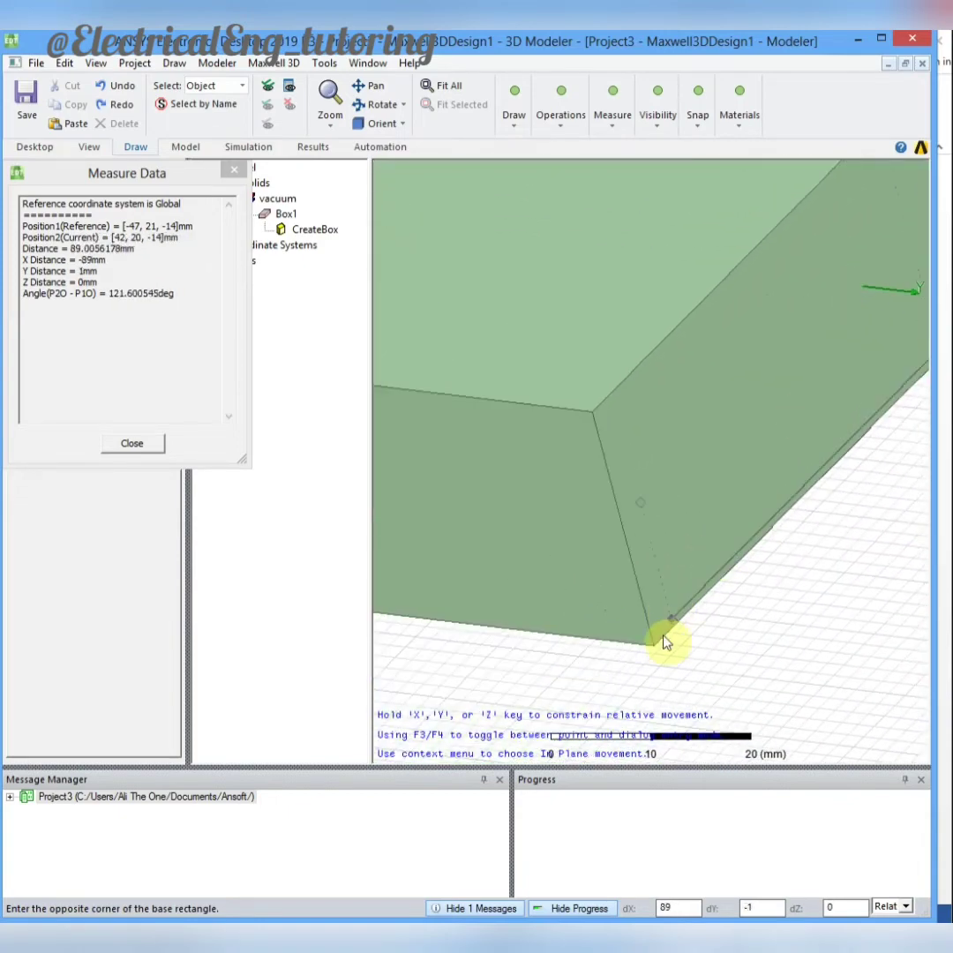
alt+drag(663, 658, 745, 719)
text(64)
key(Tab)
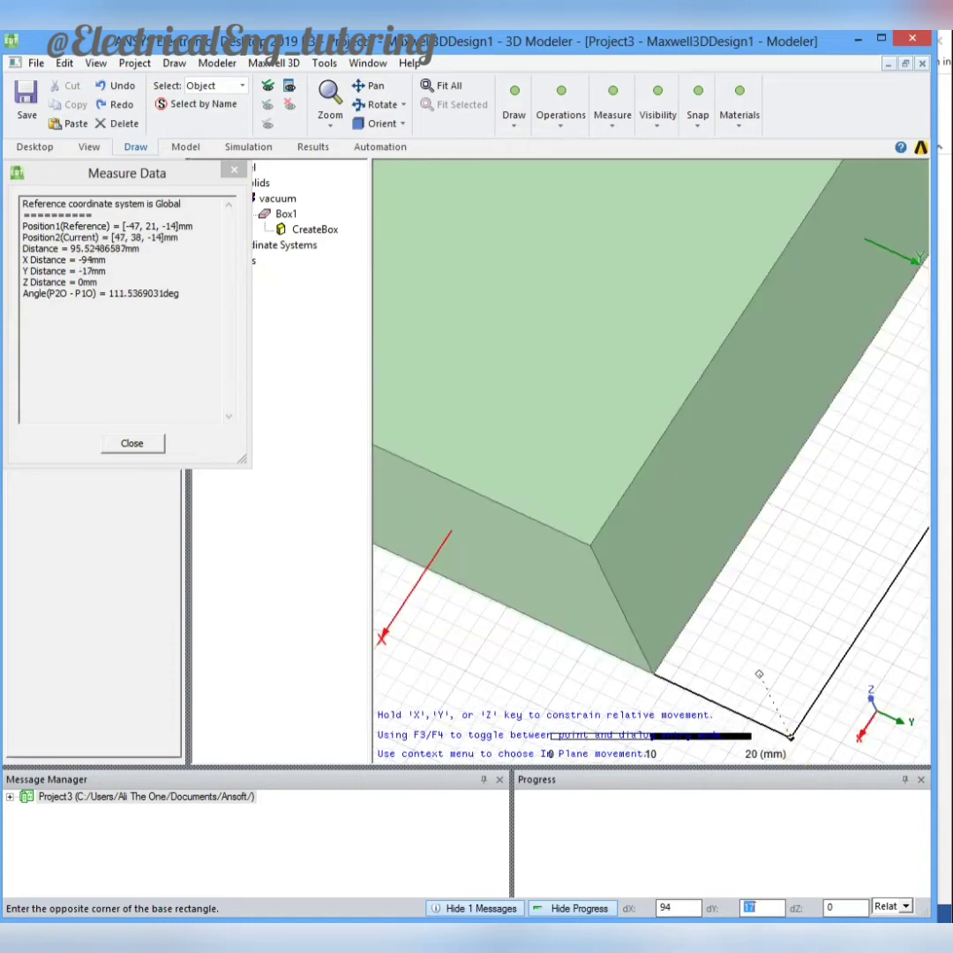
text(14)
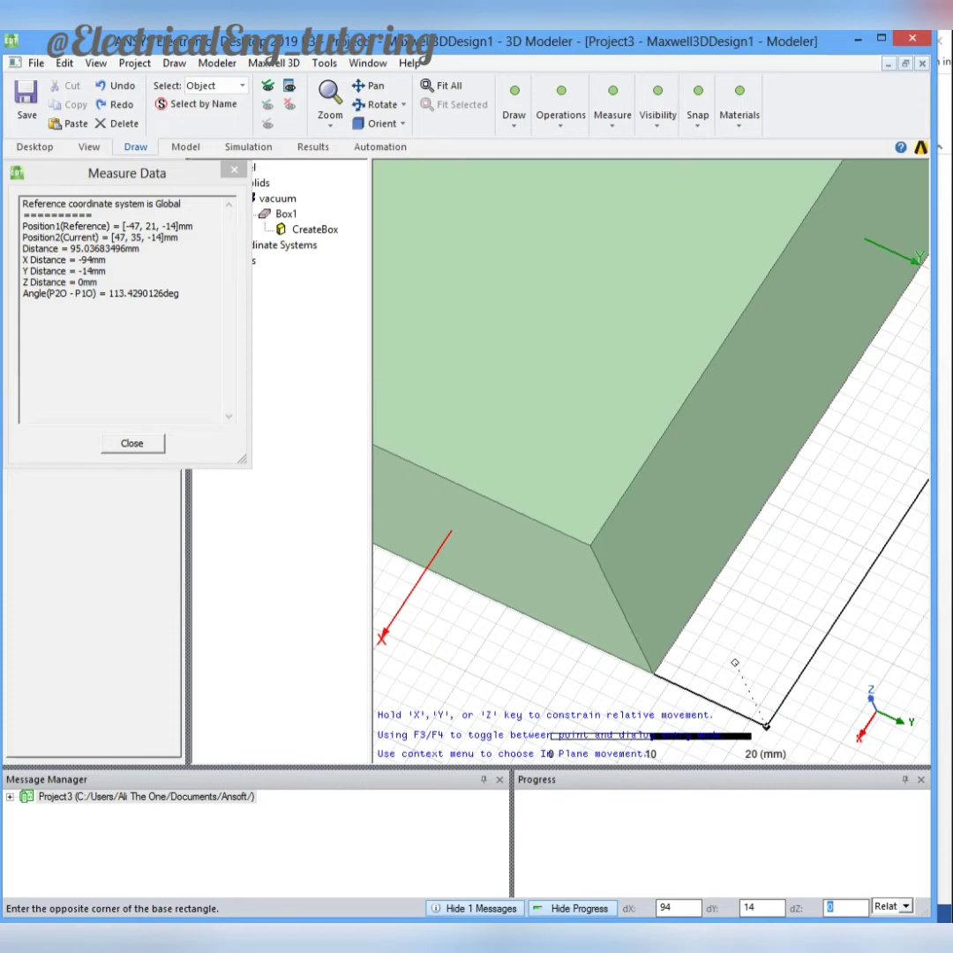
key(Return)
text(28)
key(Return)
scroll(702, 656, down, 3)
key(ctrl+d)
Start a third box inside the core with its corner at (-33, -21, -14) mm
click(511, 126)
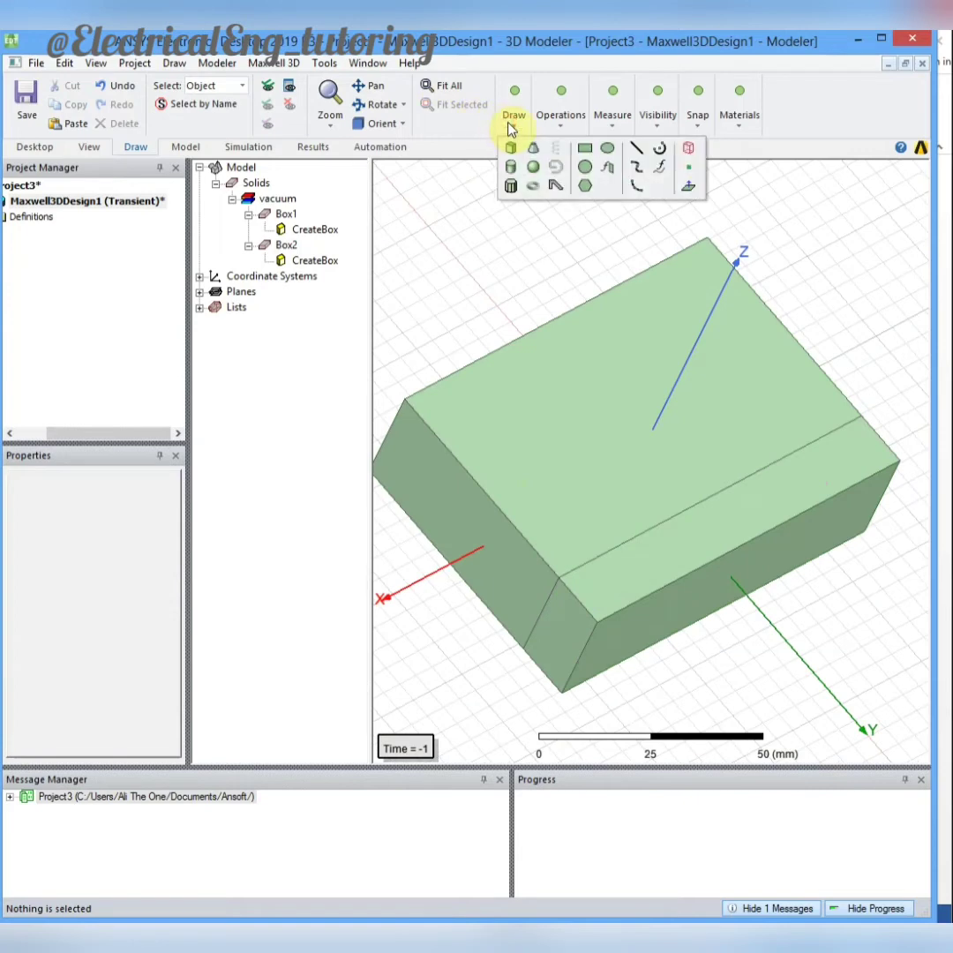
click(516, 150)
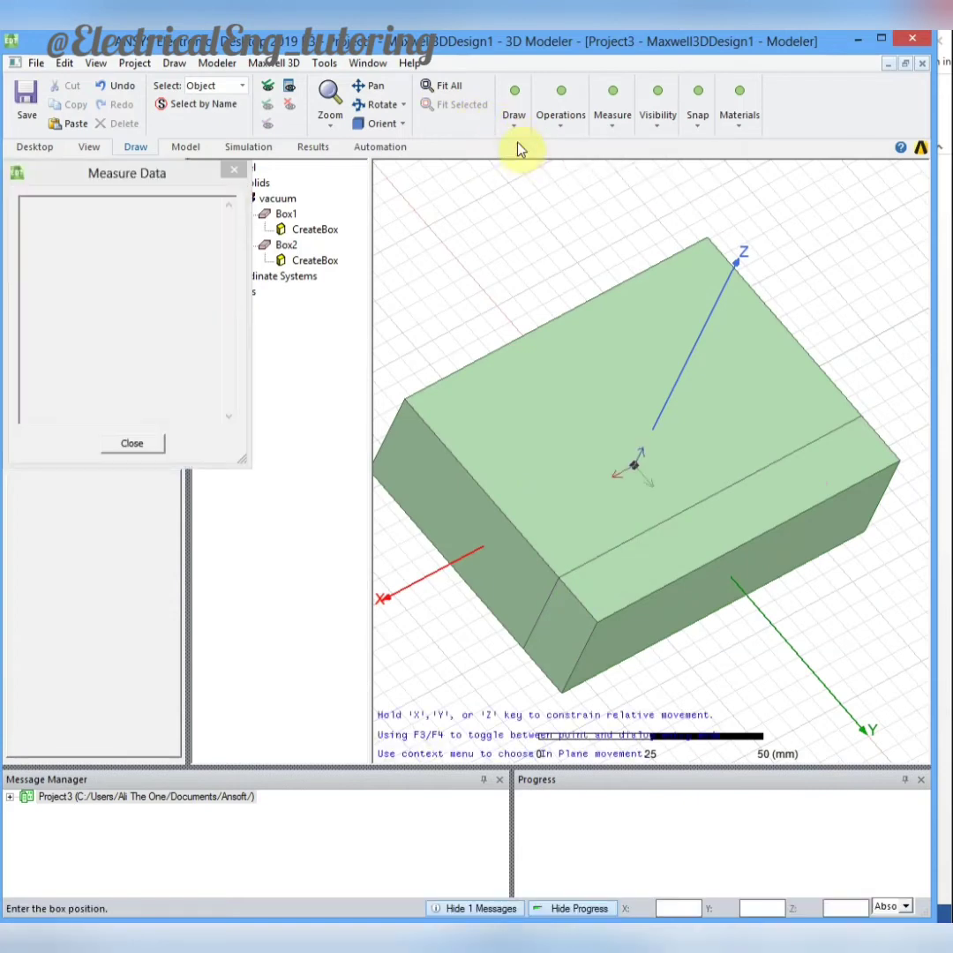
text(-33)
key(Tab)
text(-21)
key(Tab)
text(-14)
key(Return)
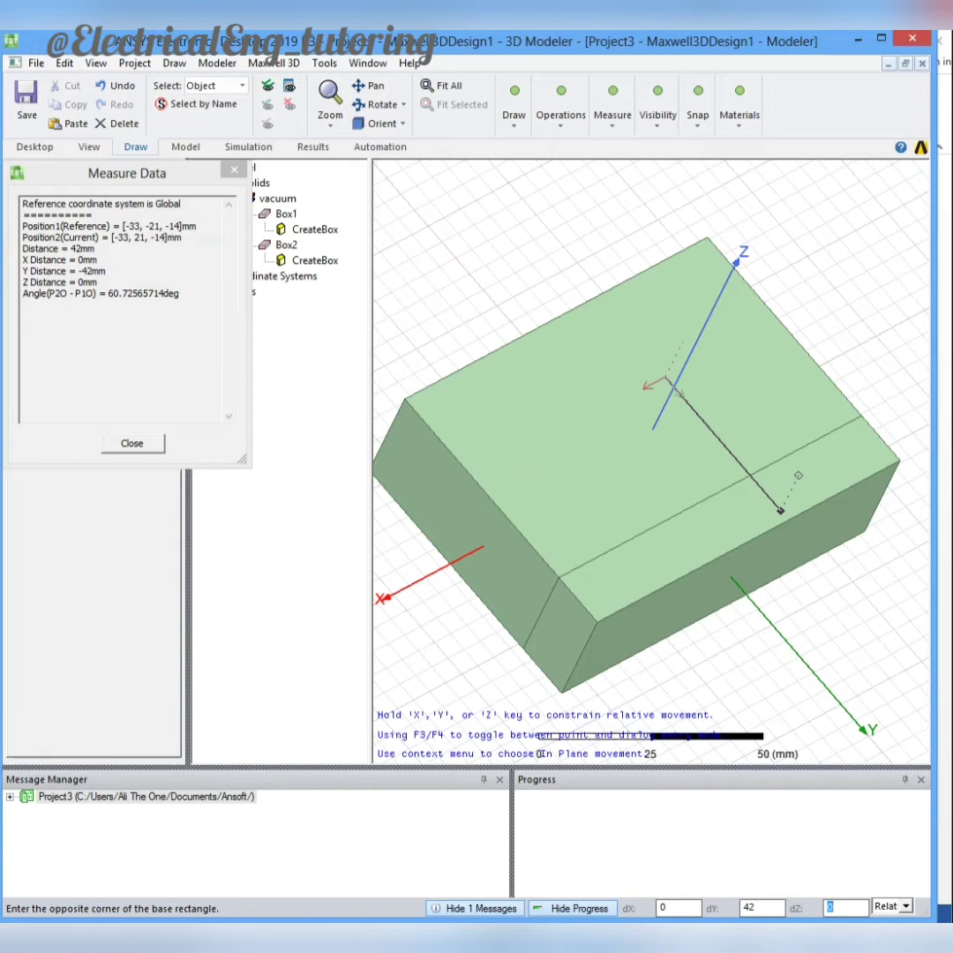
Size the third box 19 mm in X, 42 mm in Y and 28 mm high
key(Tab)
text(19)
key(Return)
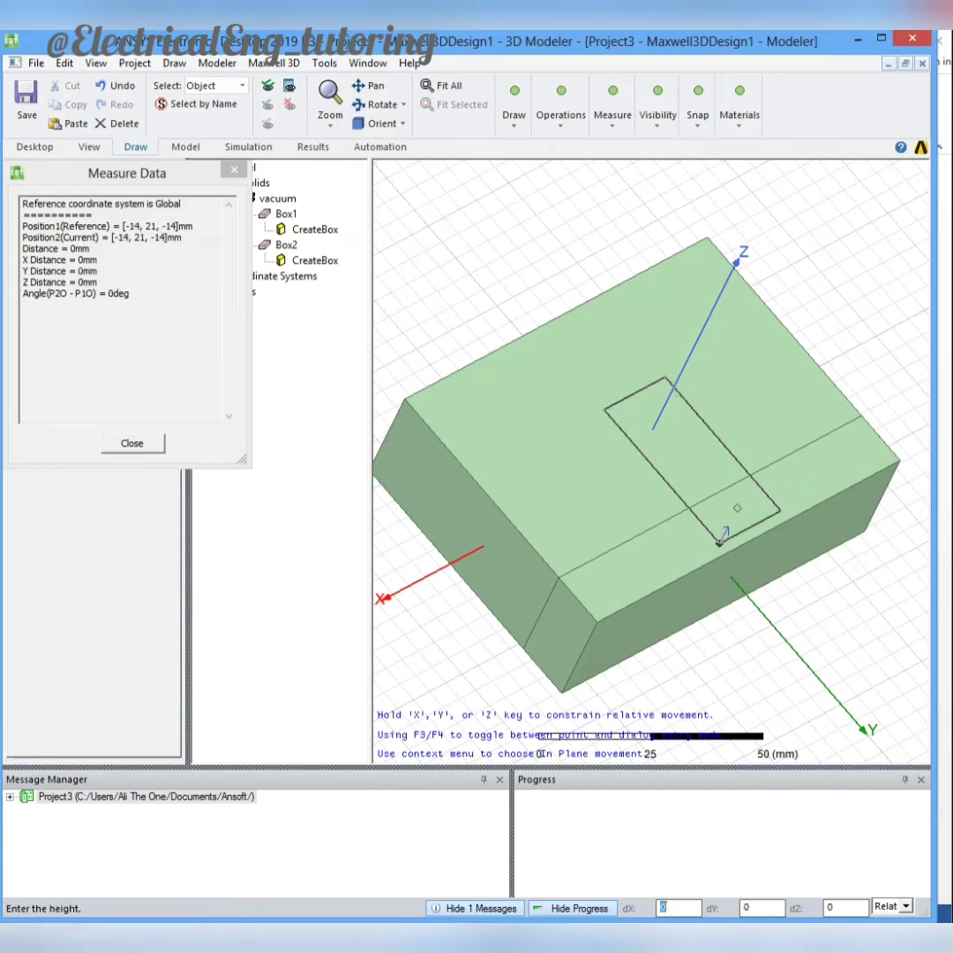
key(Tab)
key(Tab)
text(28)
key(Return)
Duplicate the third box by mirroring it through the origin with a normal vector of 1 mm in X
alt+drag(618, 265, 753, 316)
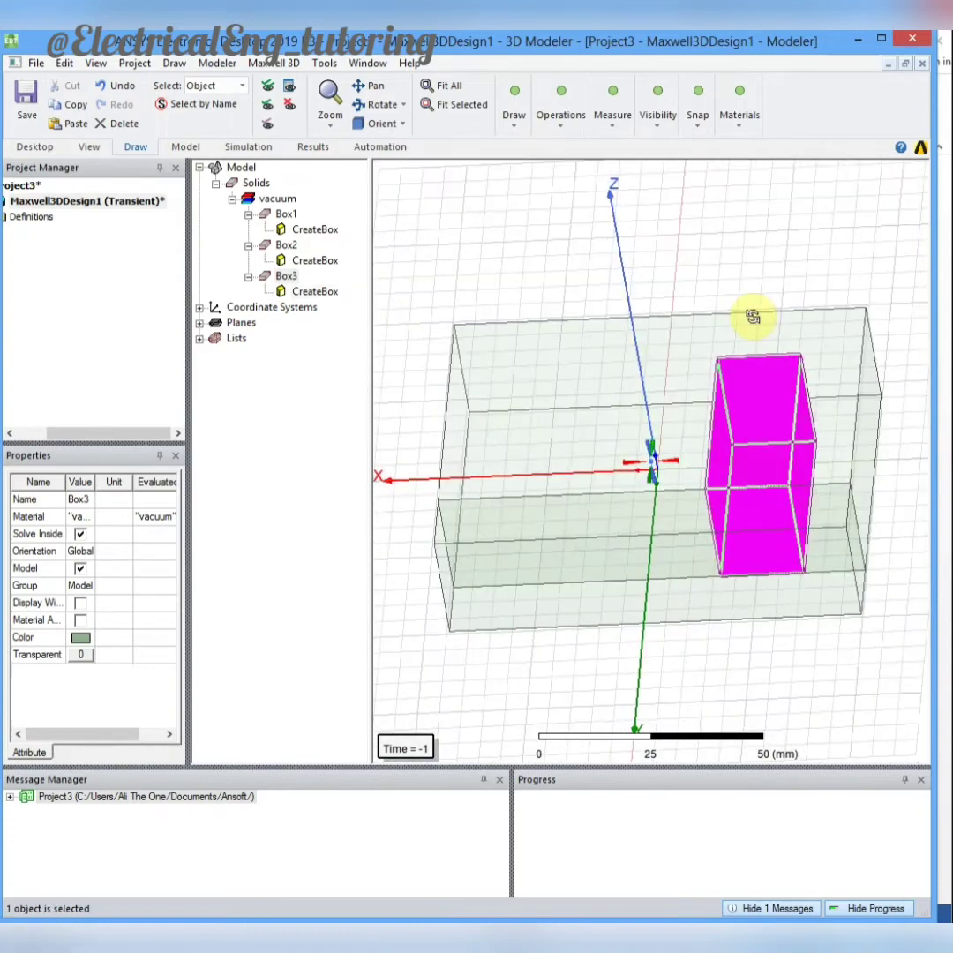
click(554, 123)
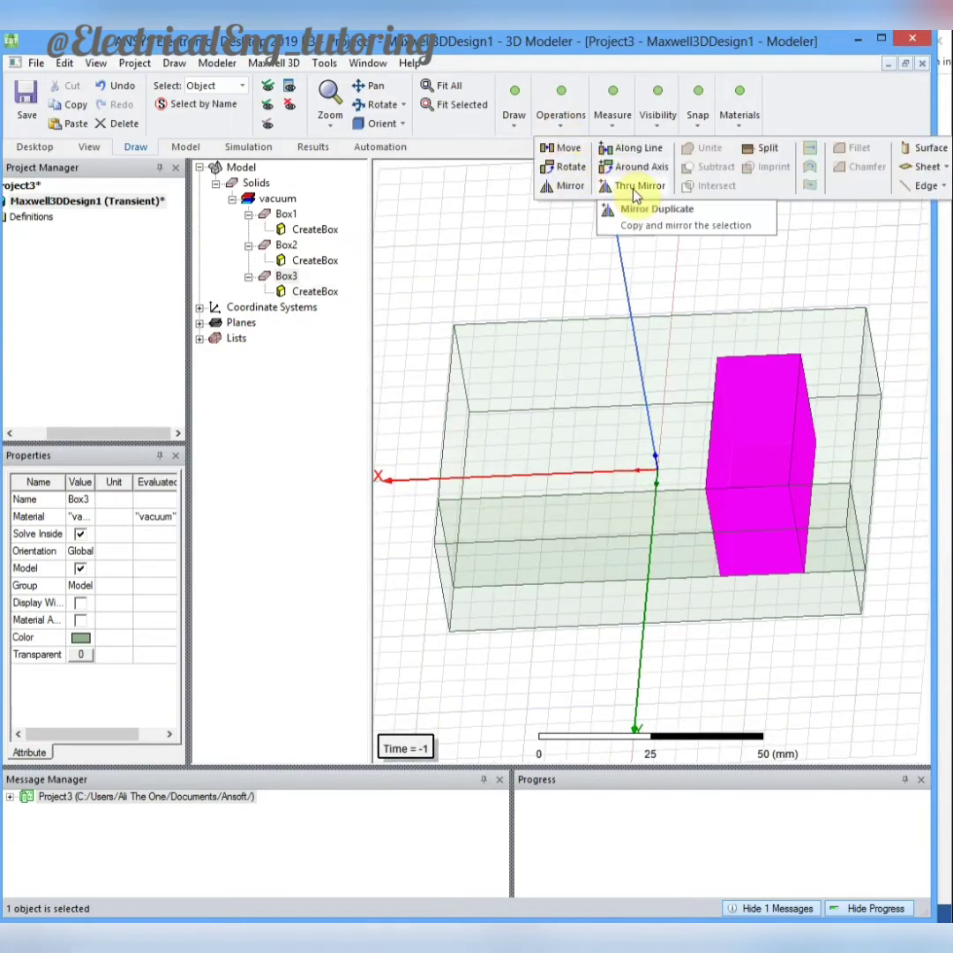
click(632, 187)
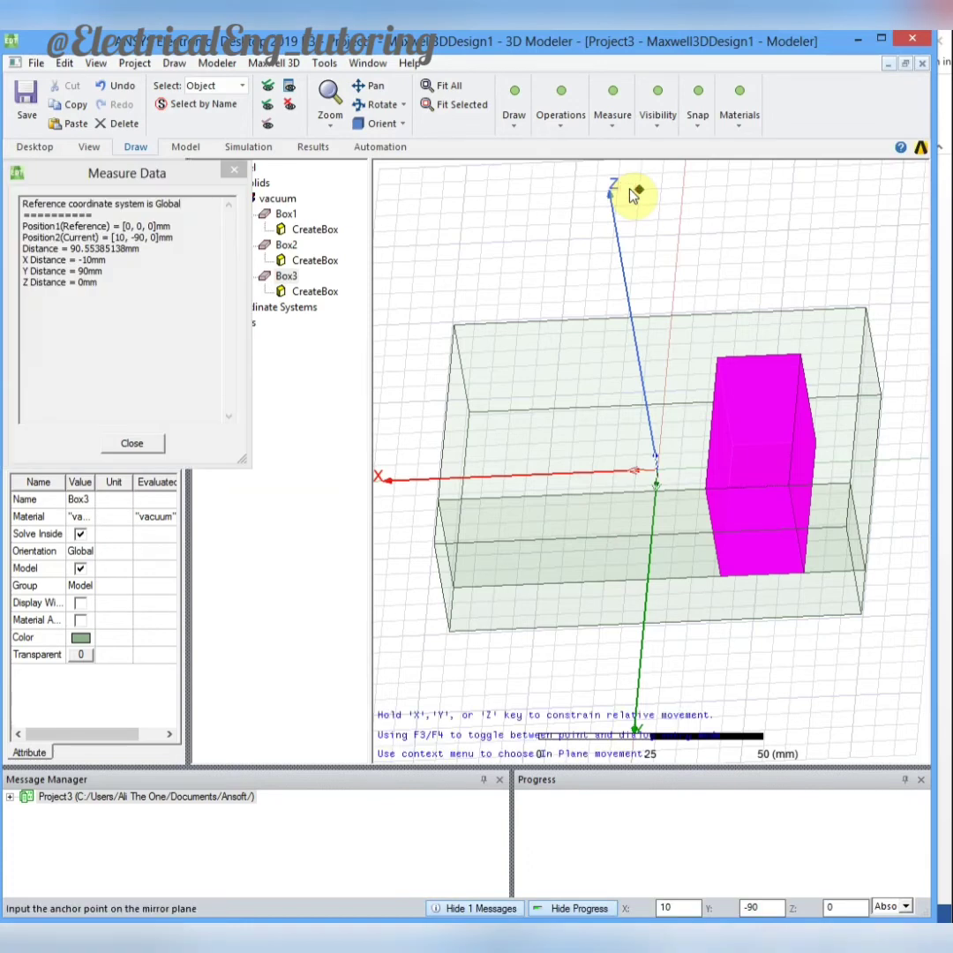
click(658, 469)
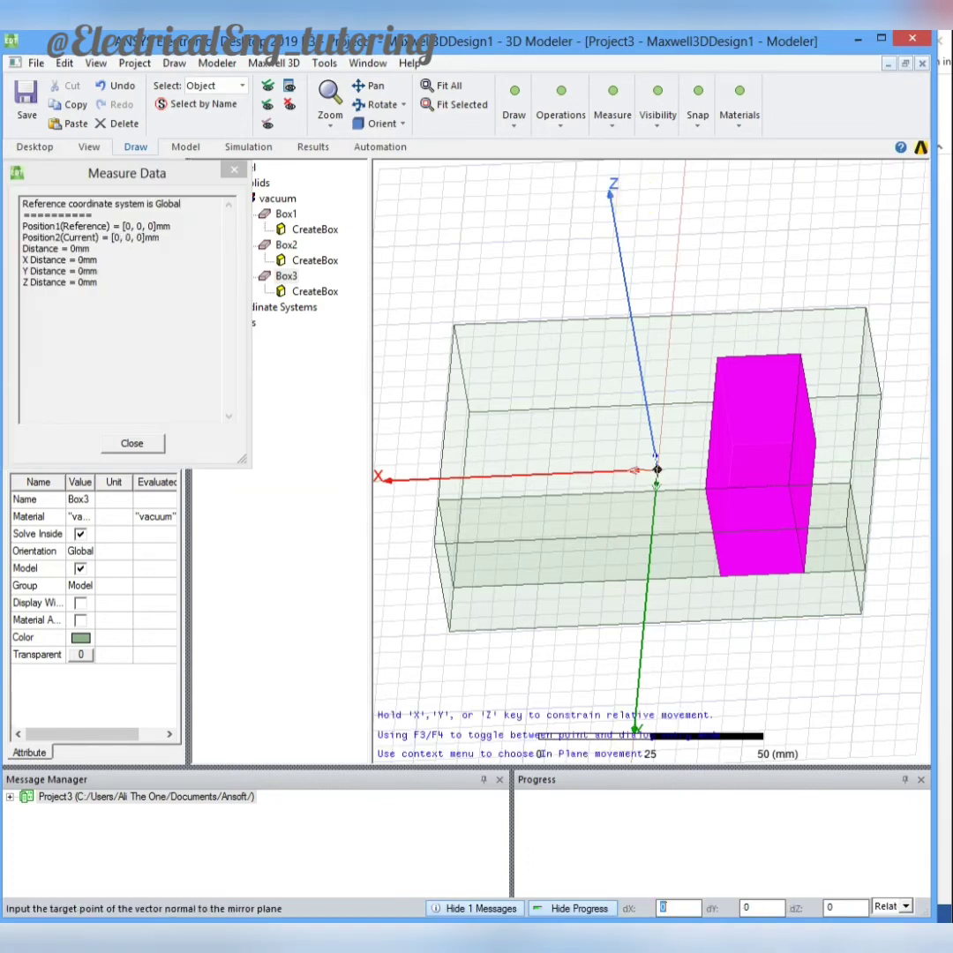
text(1)
key(Tab)
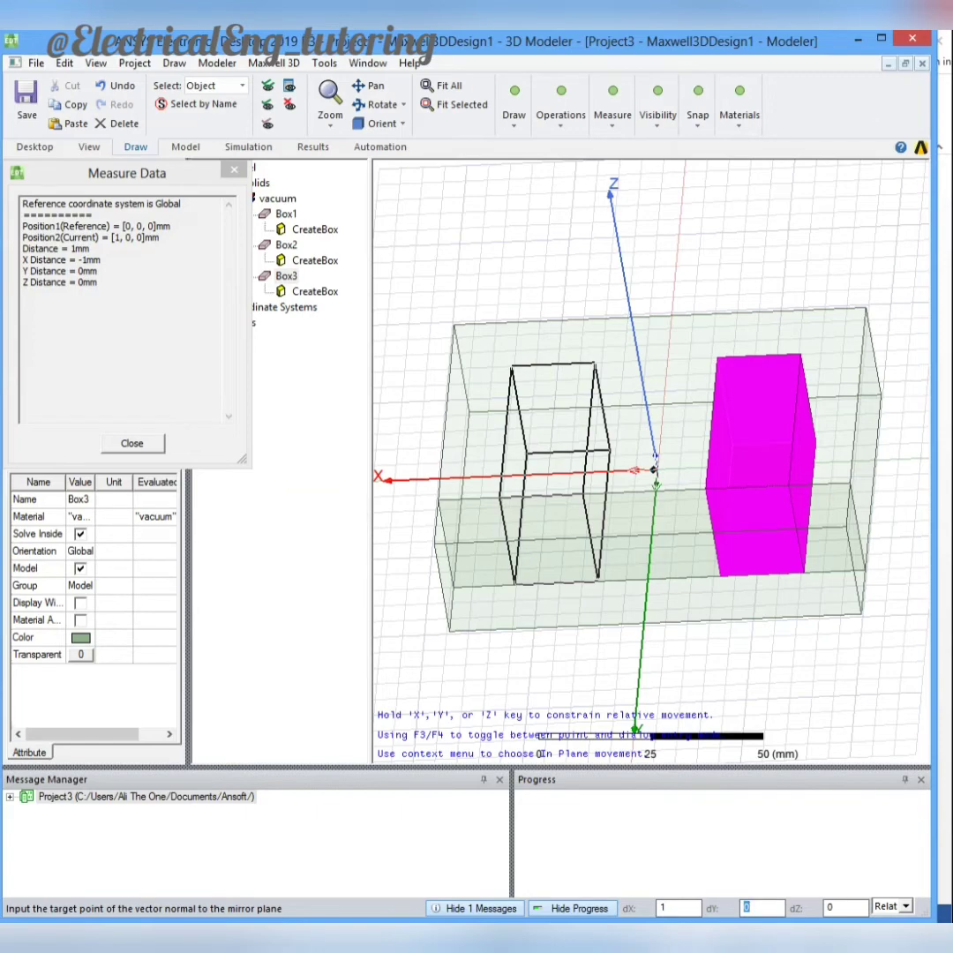
key(Return)
Subtract the third box and its mirrored copy from the first box to open the two core windows
alt+drag(684, 344, 680, 423)
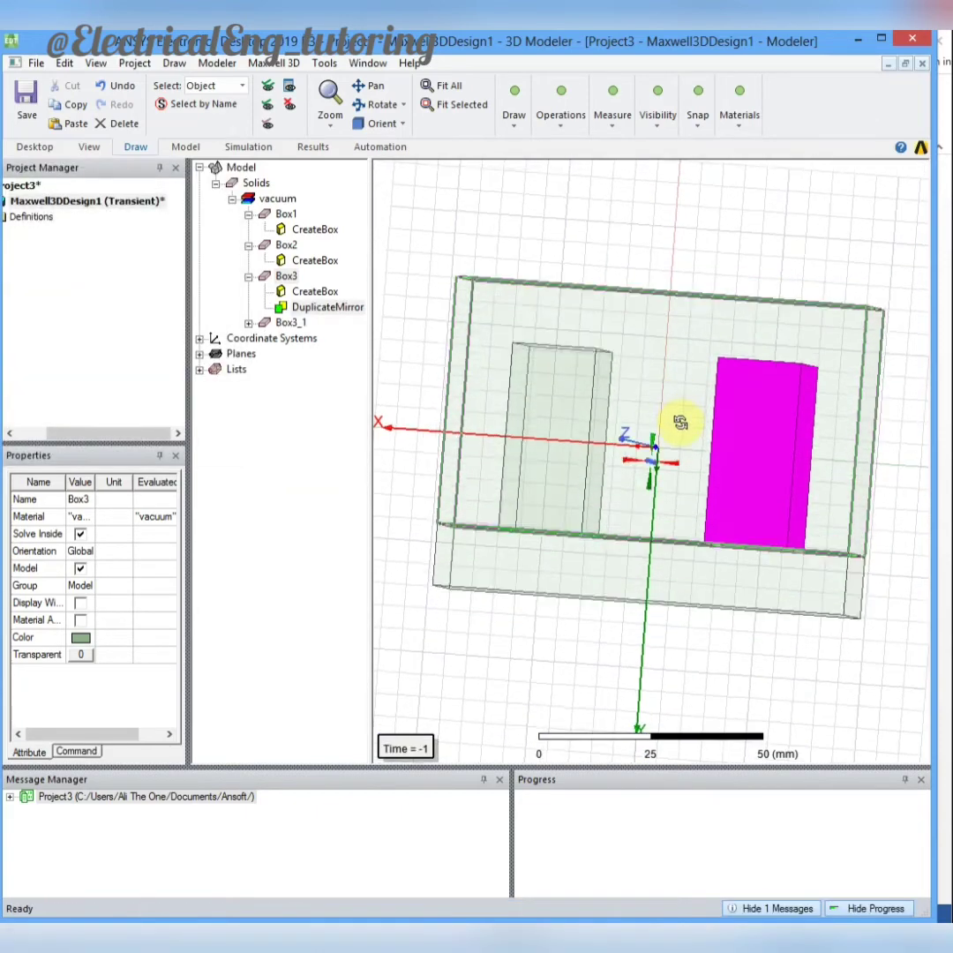
click(671, 369)
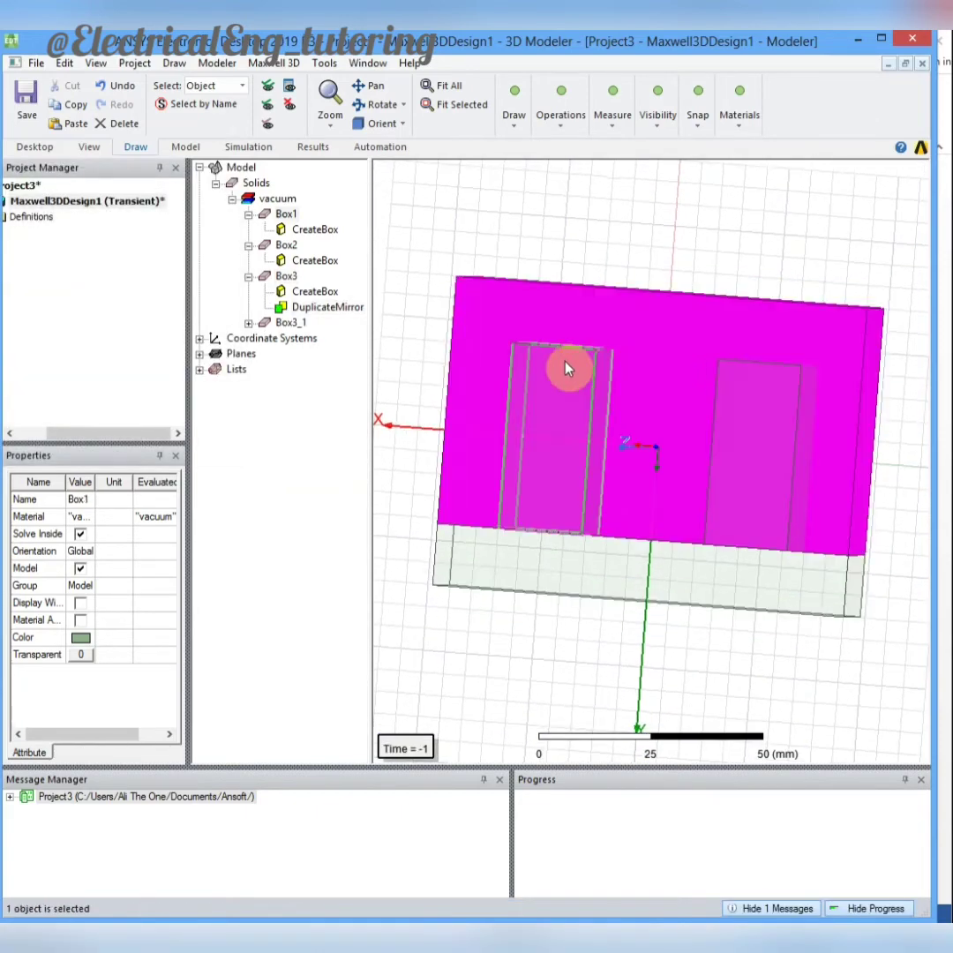
ctrl+click(608, 380)
ctrl+click(744, 403)
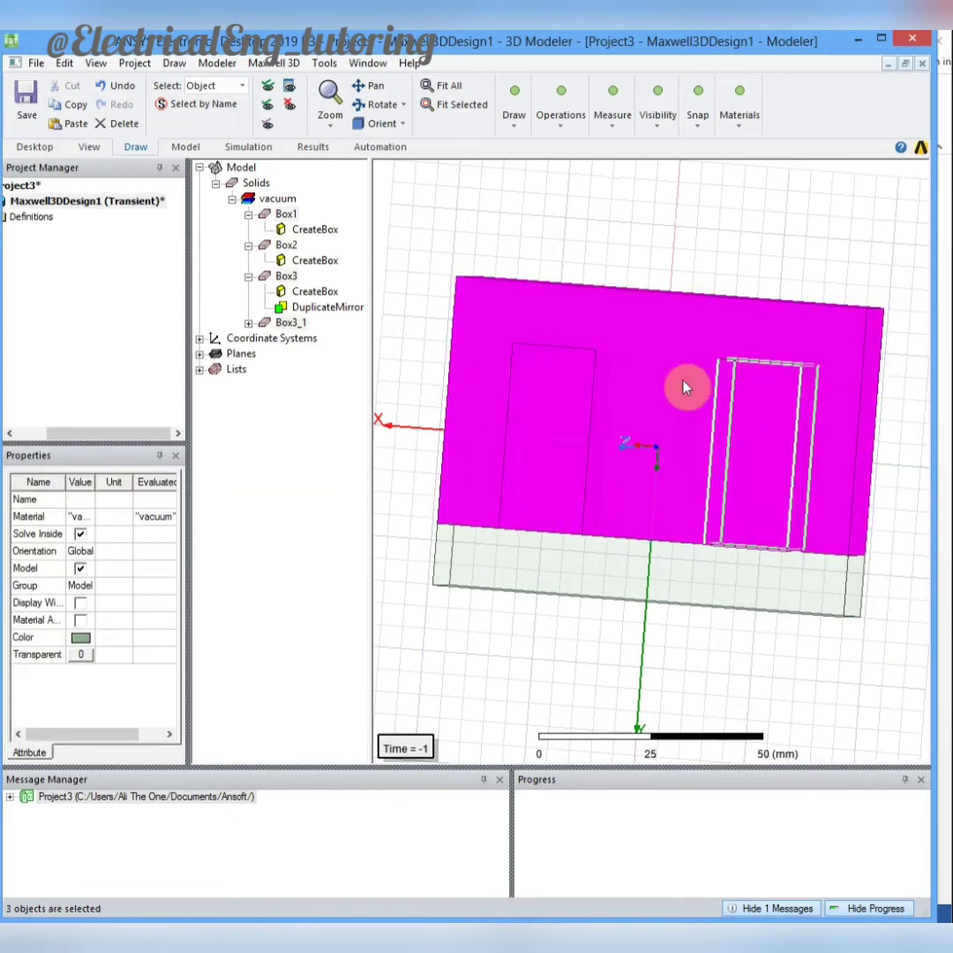
click(565, 115)
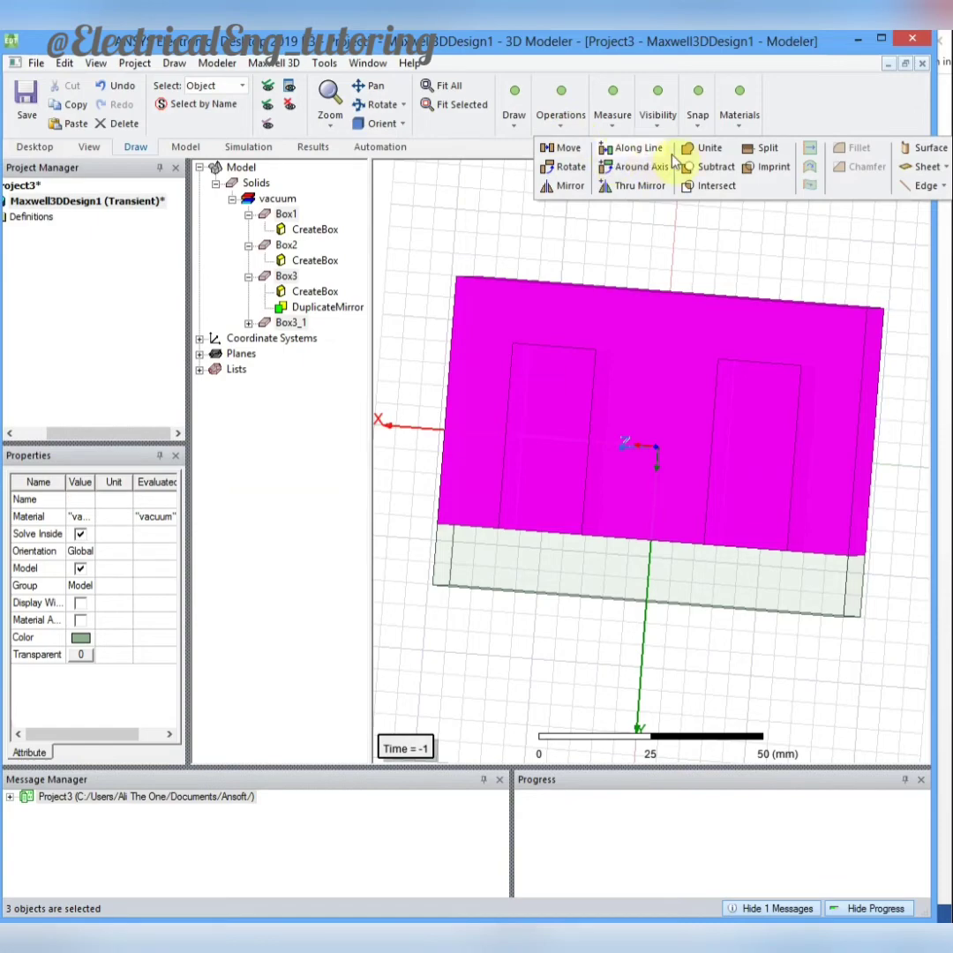
click(723, 168)
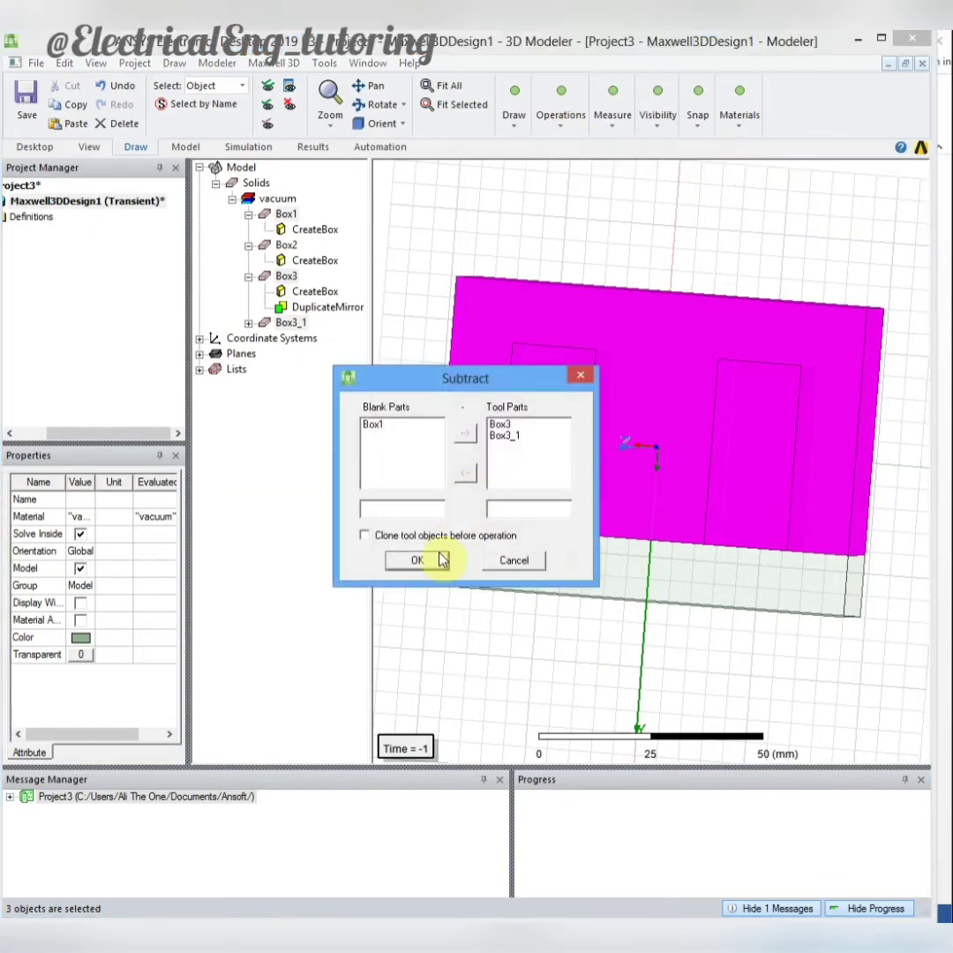
click(433, 559)
alt+drag(448, 550, 679, 578)
click(680, 578)
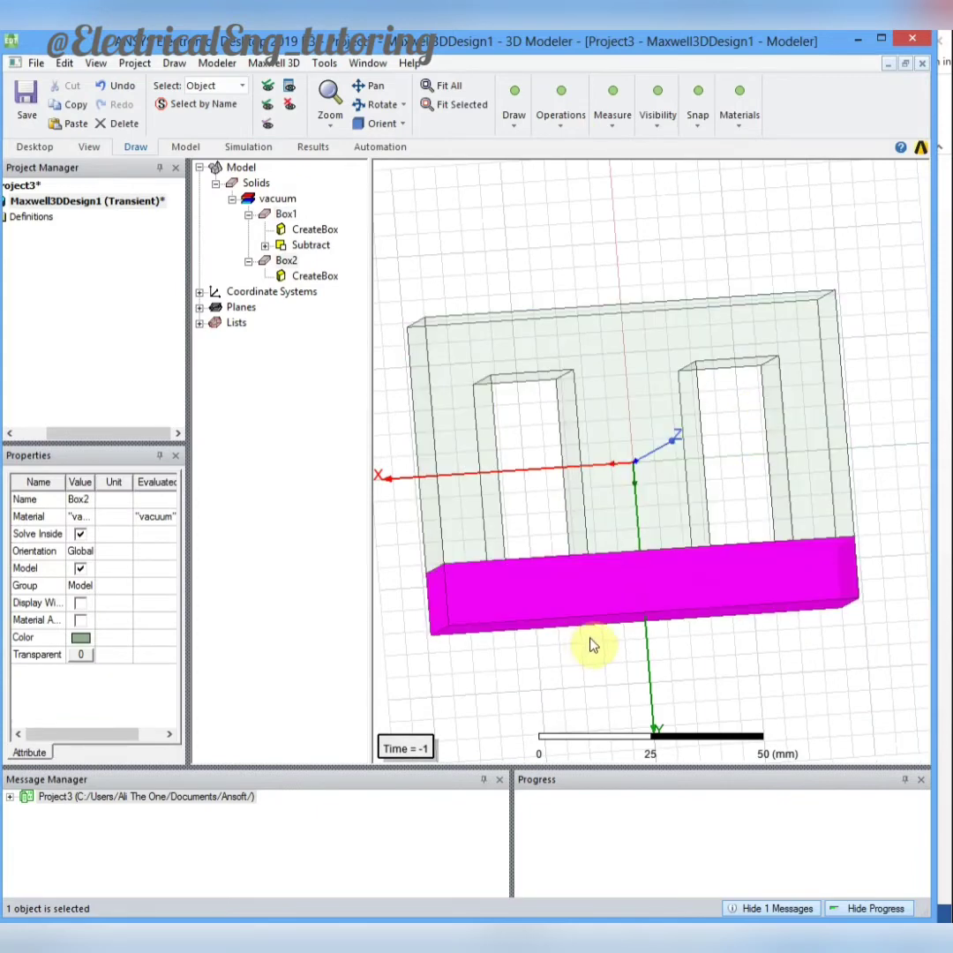
Draw a box around the core's centre leg from (-19, -15, -19) mm, 38 mm in X, 30 mm in Y and 38 mm high
alt+drag(591, 645, 666, 446)
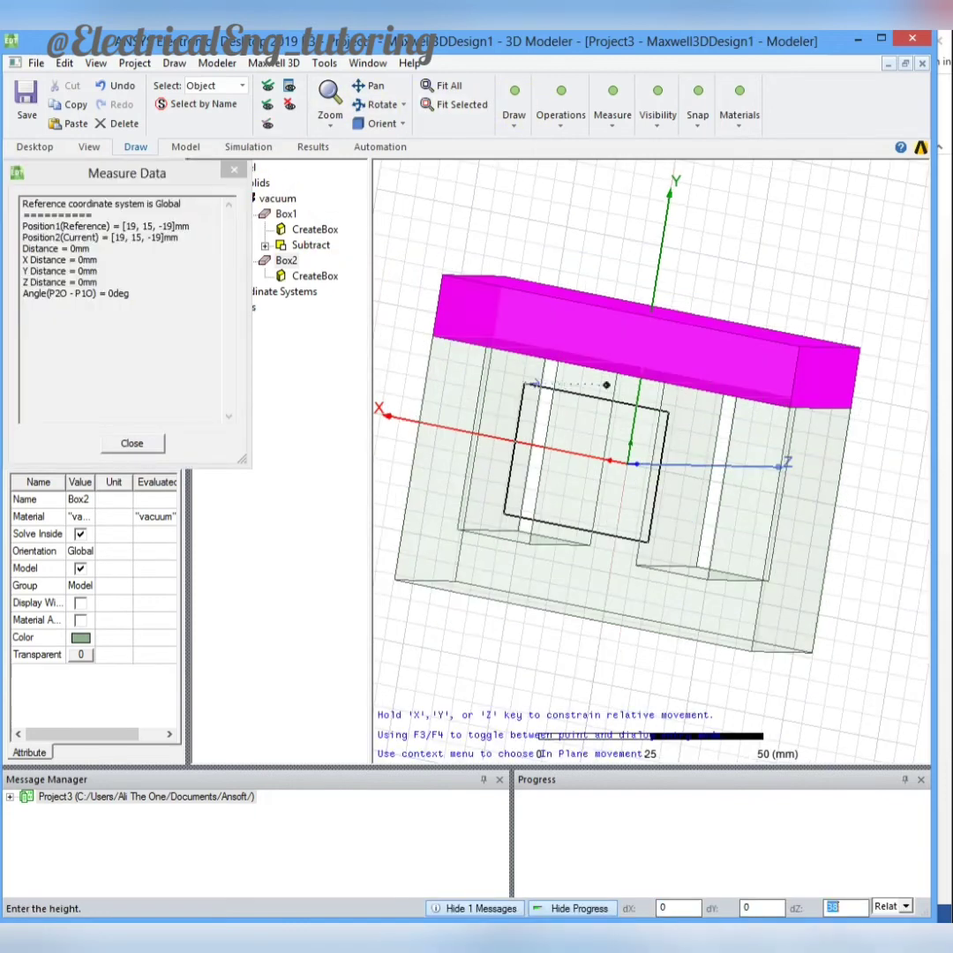
click(503, 148)
alt+drag(503, 148, 582, 163)
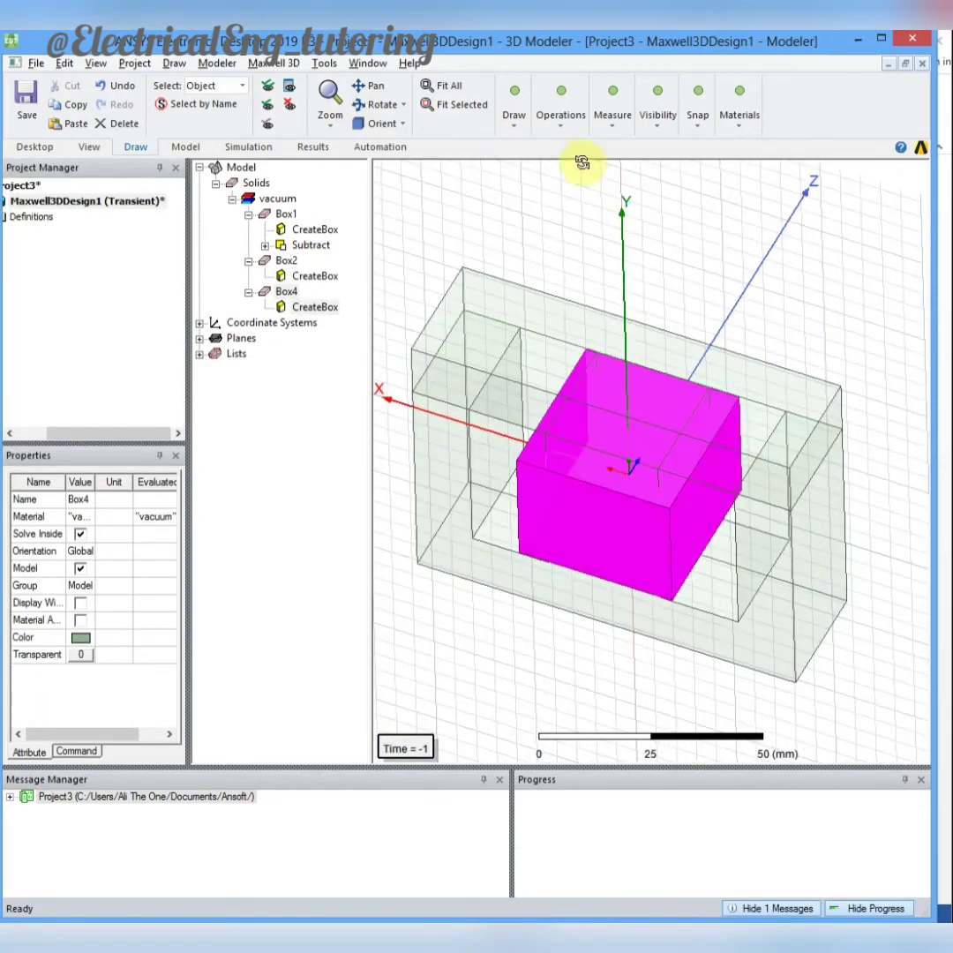
Start another box inside the 38 mm box with its corner at (-15, -15, -15) mm
click(511, 128)
click(509, 148)
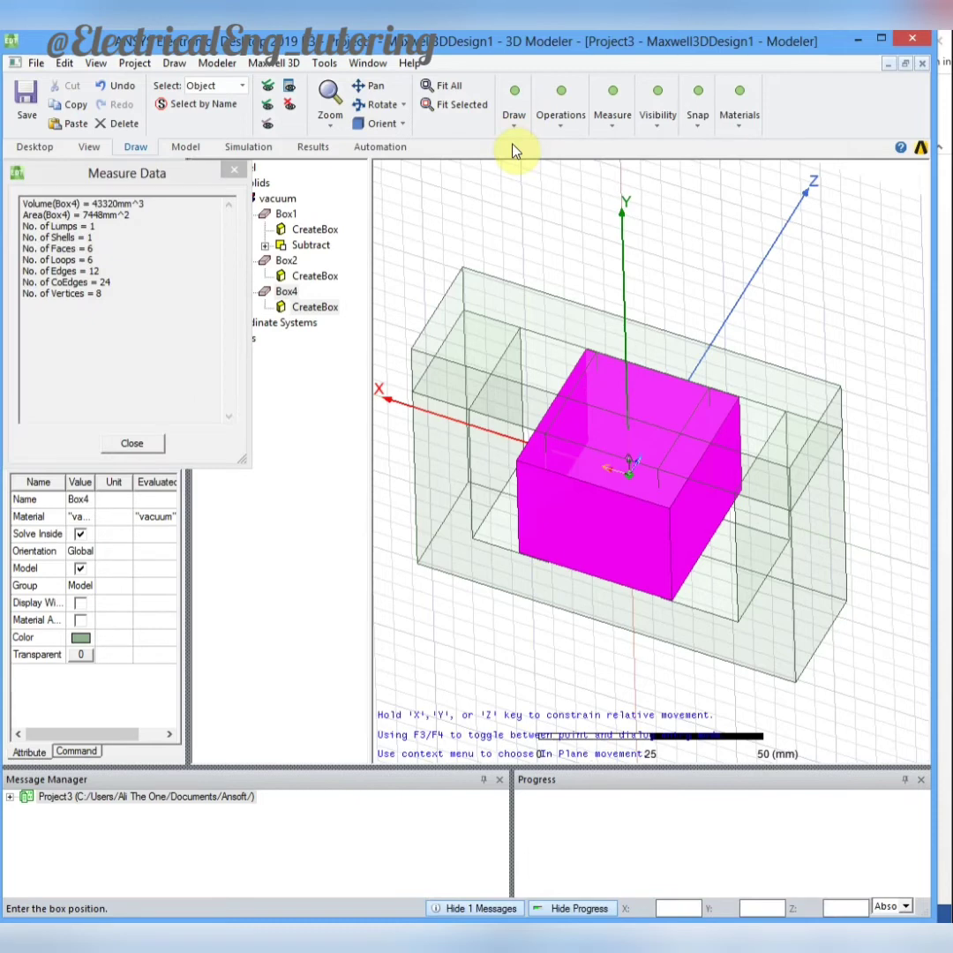
text(-15)
key(Tab)
text(-15)
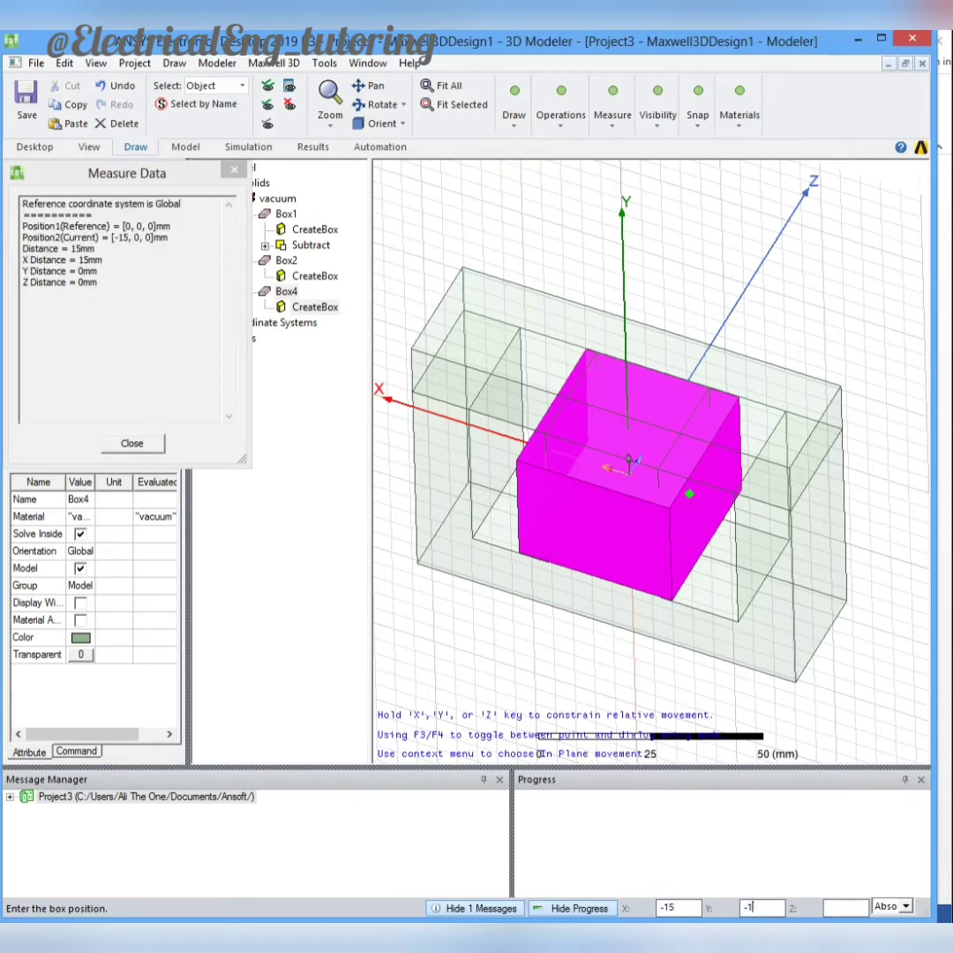
key(Tab)
text(-15)
key(Return)
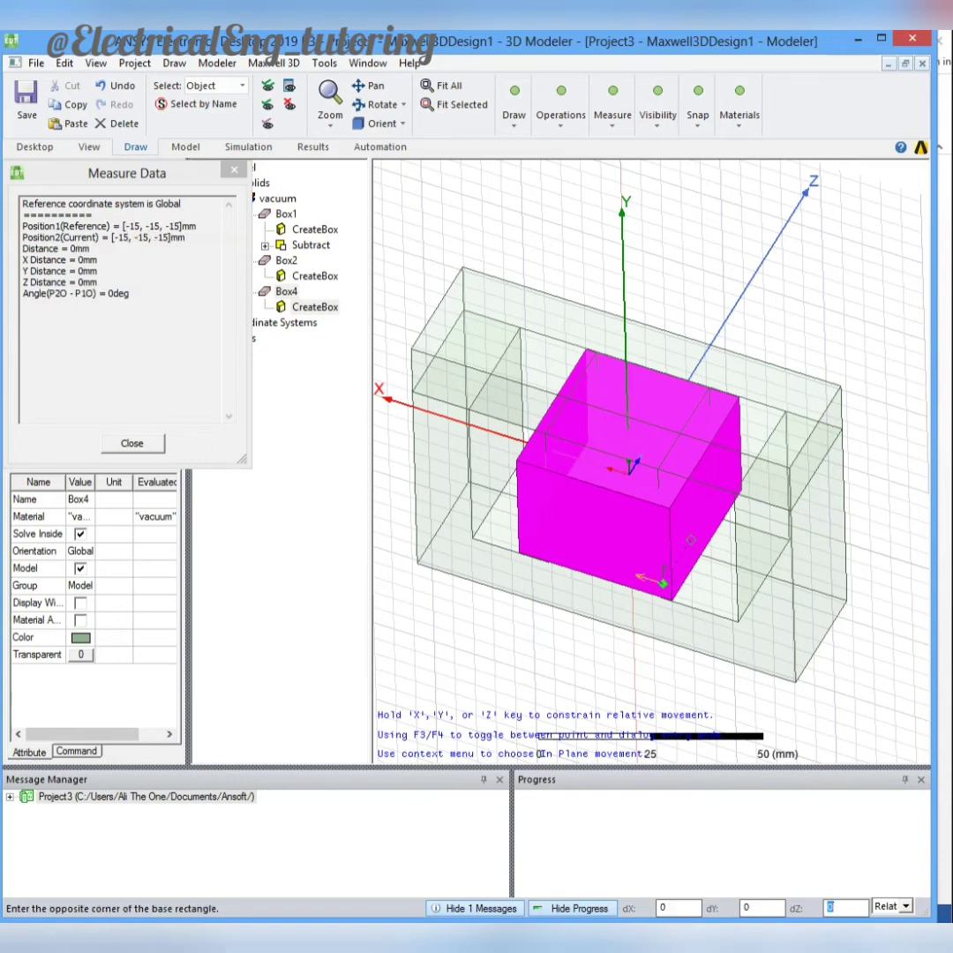
Size the inner box 30 mm in X, 30 mm in Y and 30 mm high
key(Tab)
text(30)
key(Tab)
text(30)
key(Tab)
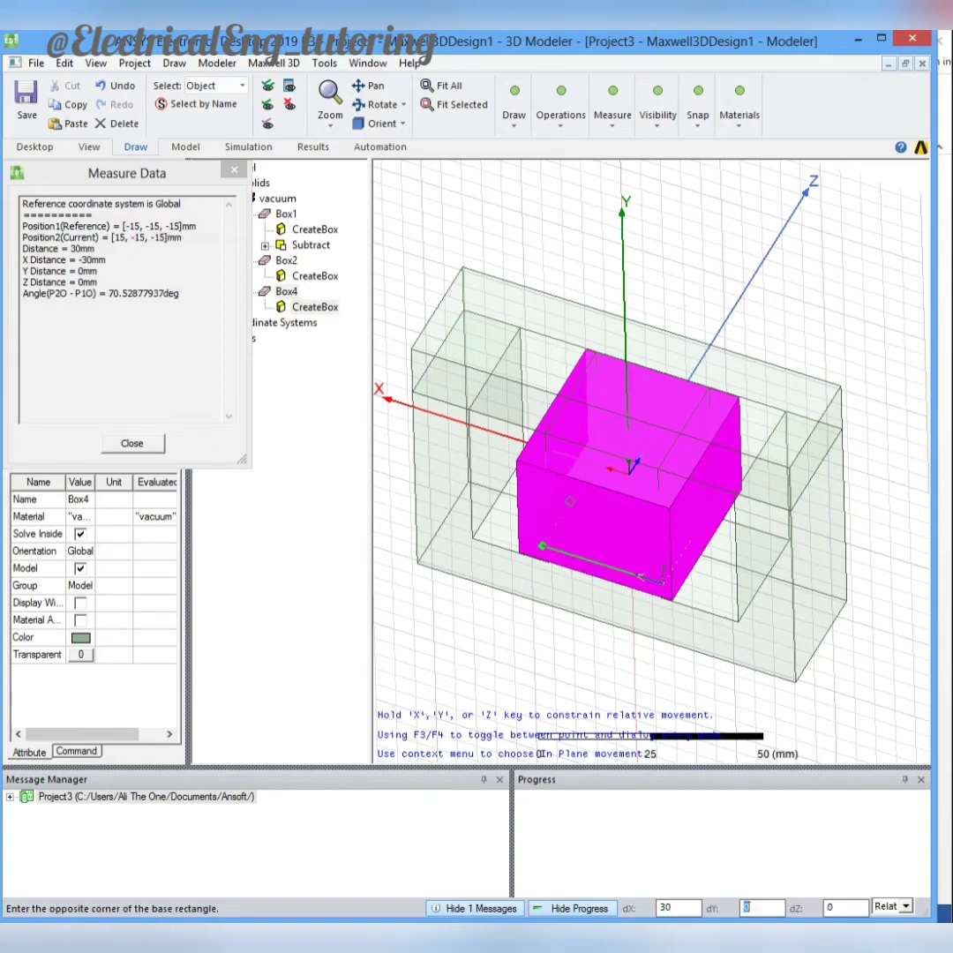
key(Return)
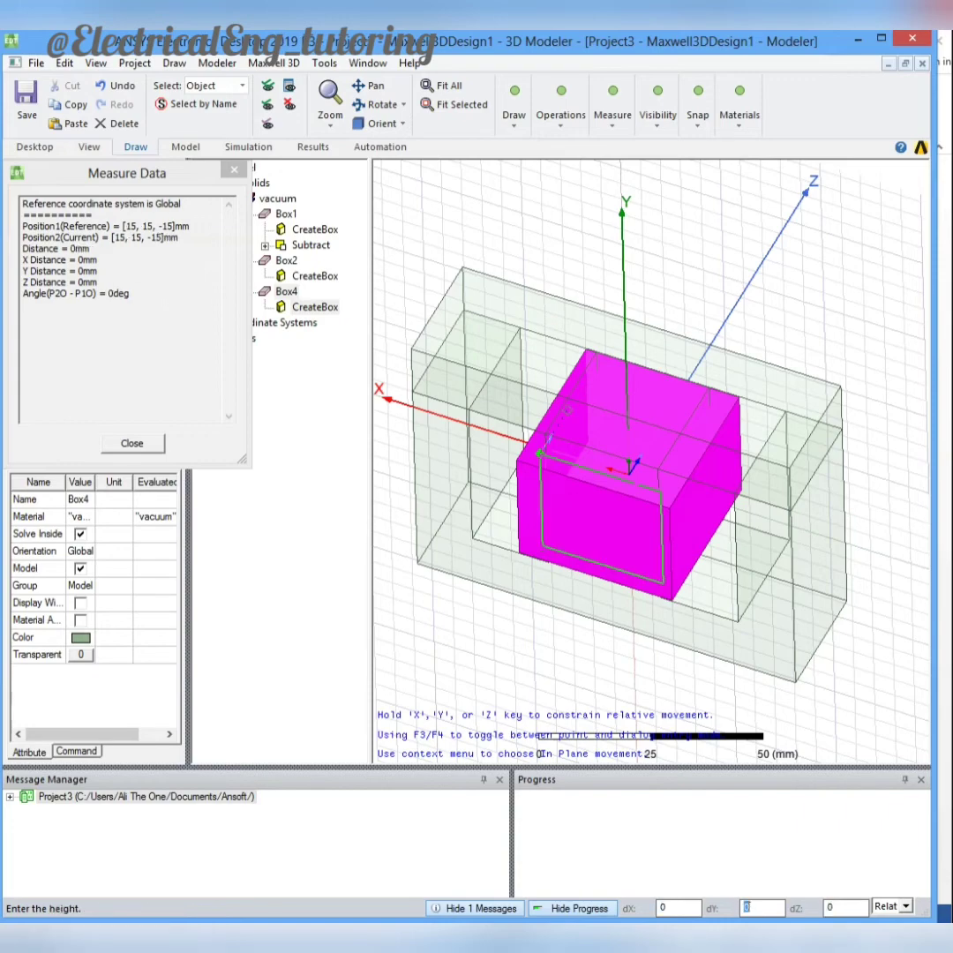
text(30)
key(Return)
alt+drag(653, 249, 655, 242)
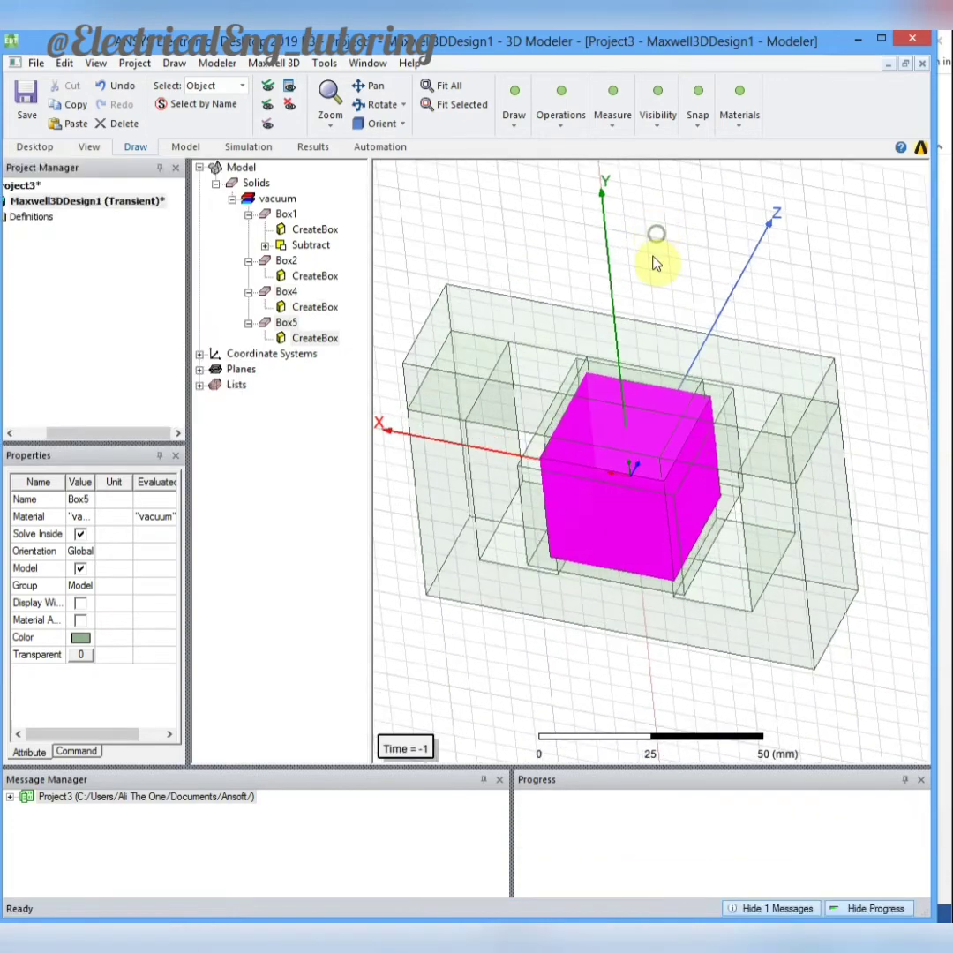
Subtract the 30 mm inner box from the 38 mm box to form a hollow winding around the centre leg
click(532, 466)
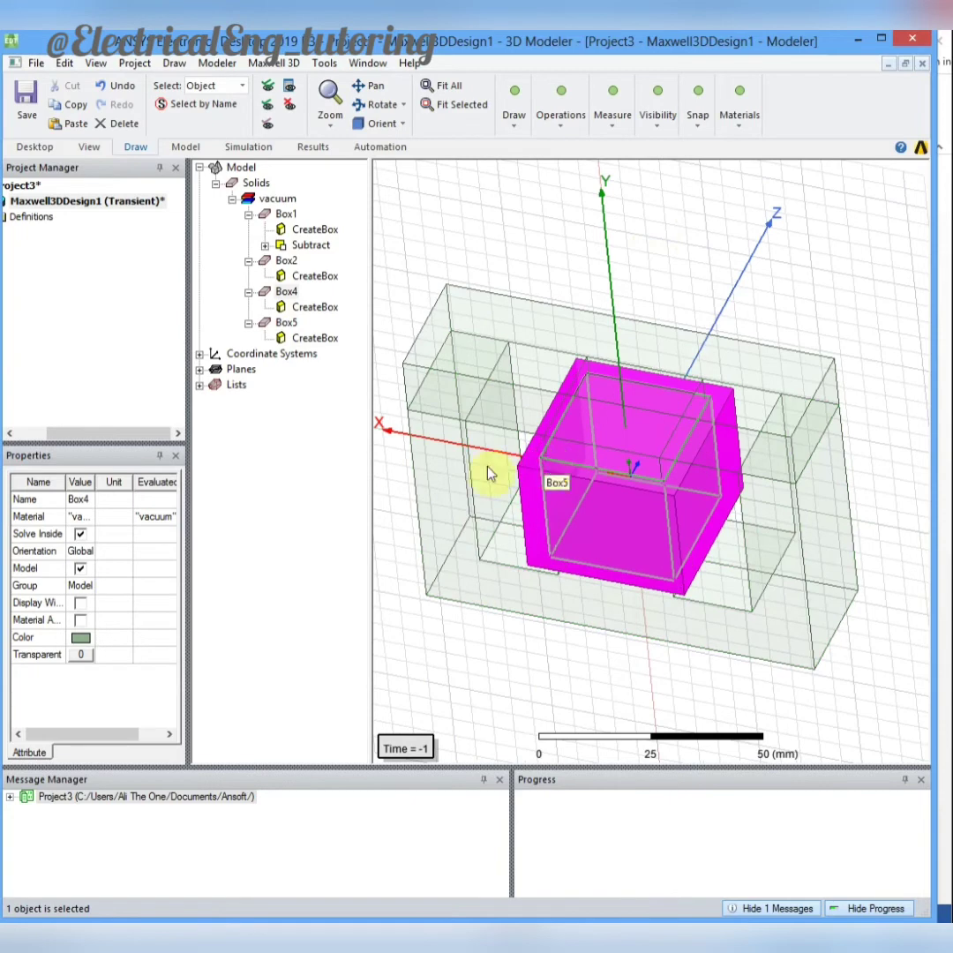
ctrl+click(287, 323)
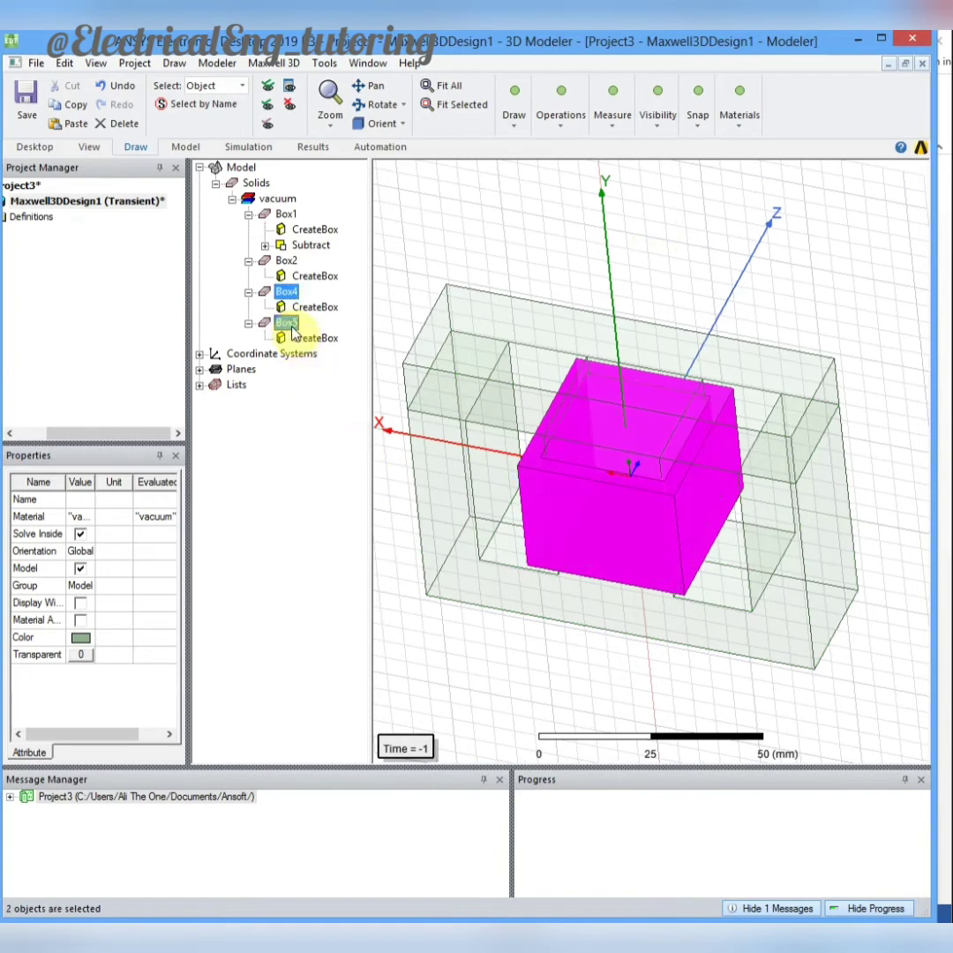
click(559, 123)
click(710, 167)
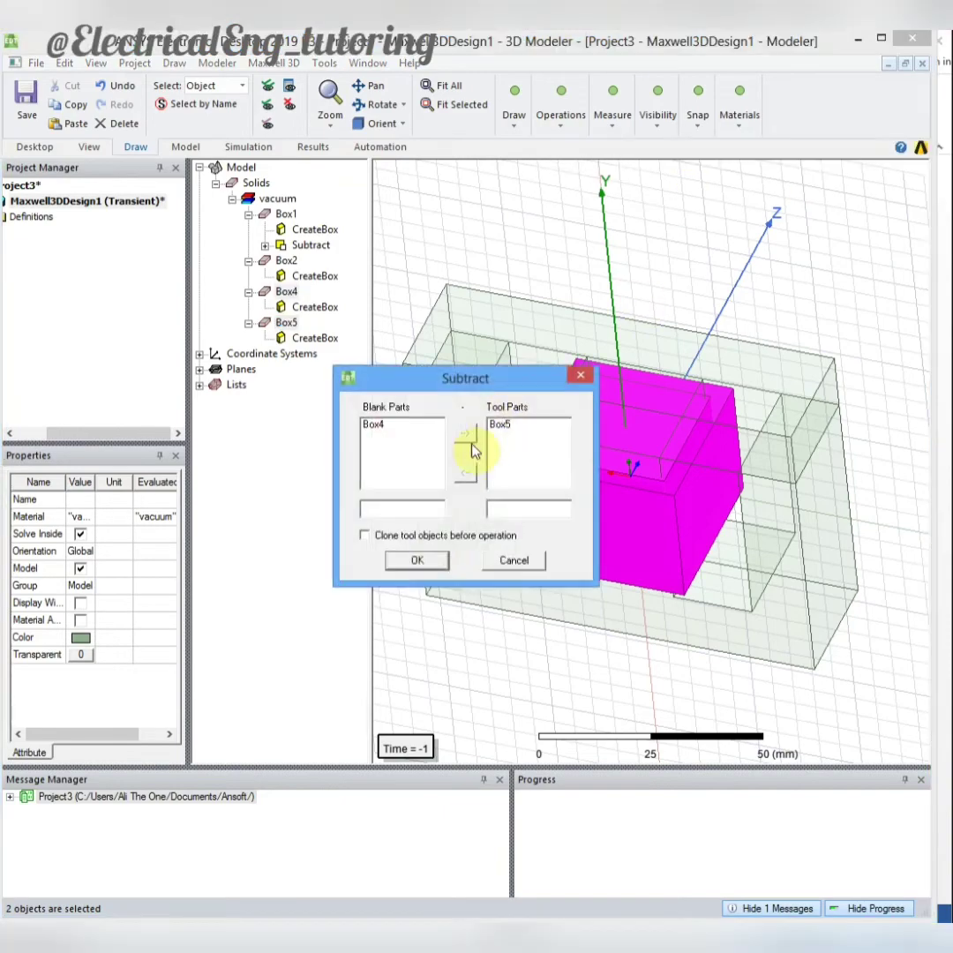
click(418, 563)
alt+drag(660, 427, 696, 155)
Rename the hollow winding body as low_v
click(286, 291)
click(77, 499)
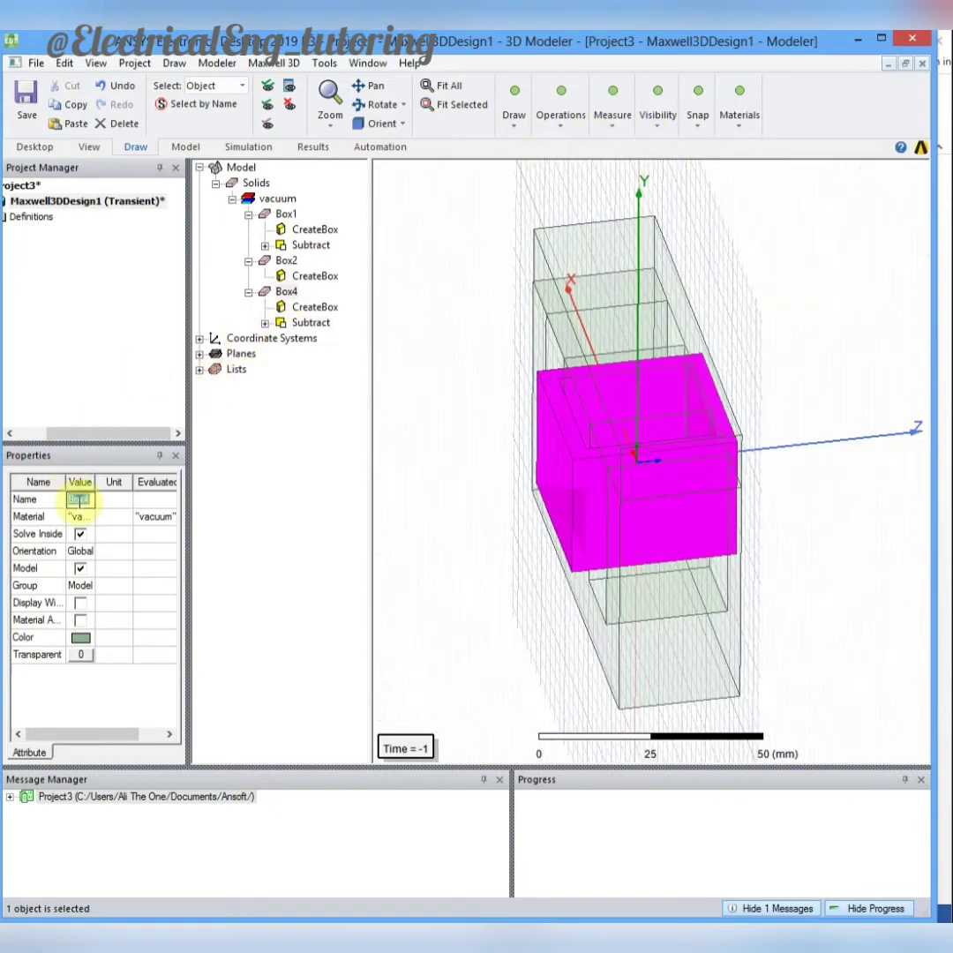
key(BackSpace)
text(low_v)
key(Return)
Copy the low_v winding and paste the duplicate in the same place
alt+drag(635, 458, 567, 413)
right_click(567, 413)
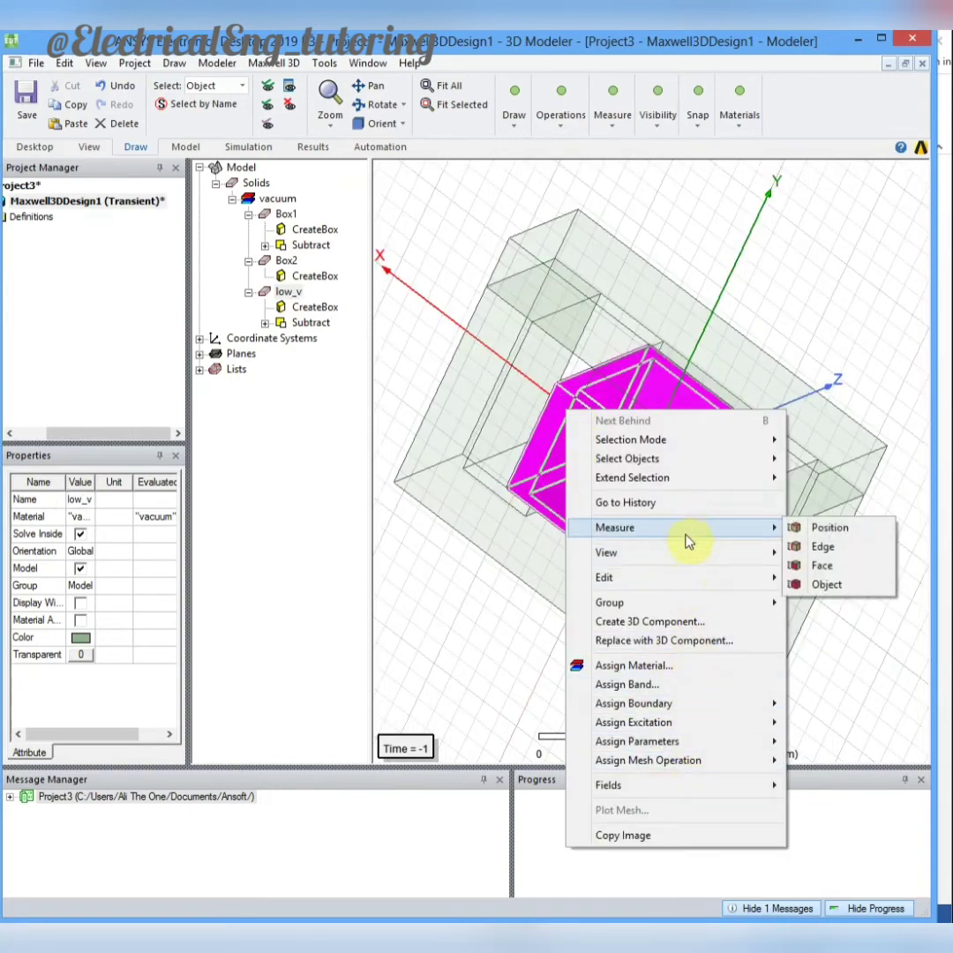
mouse_move(687, 583)
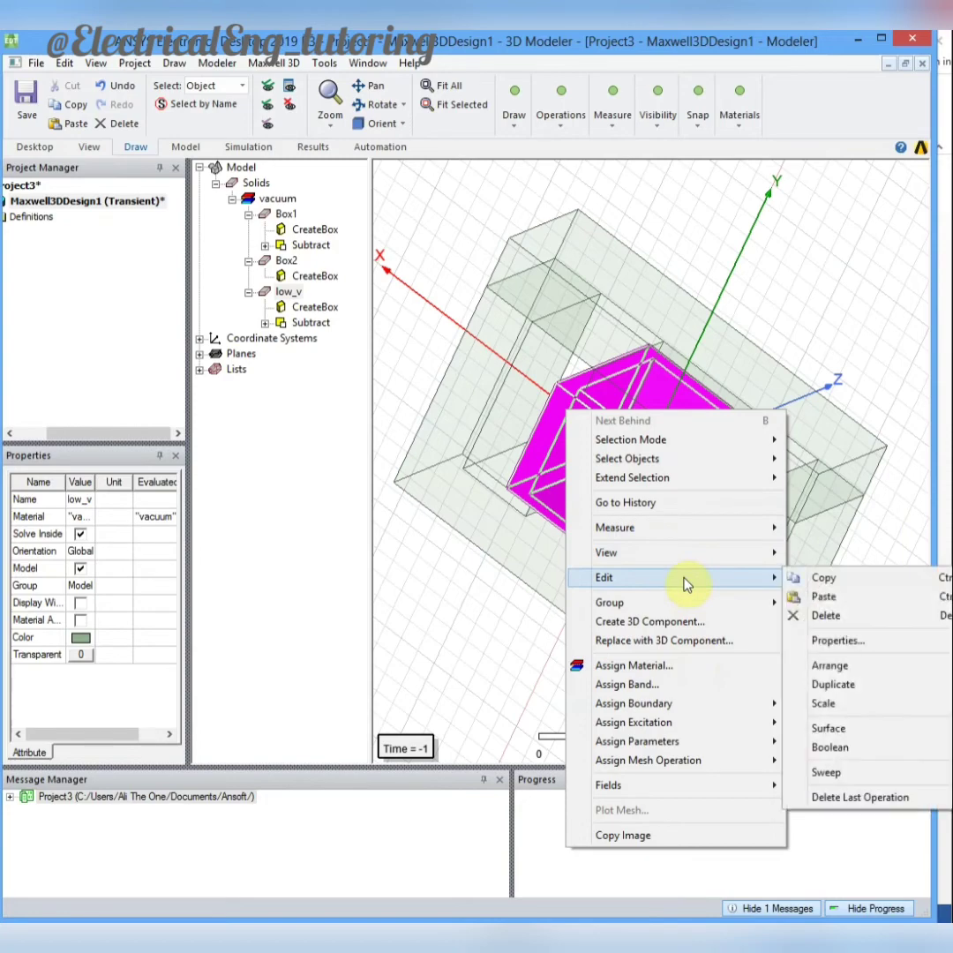
click(825, 578)
right_click(606, 513)
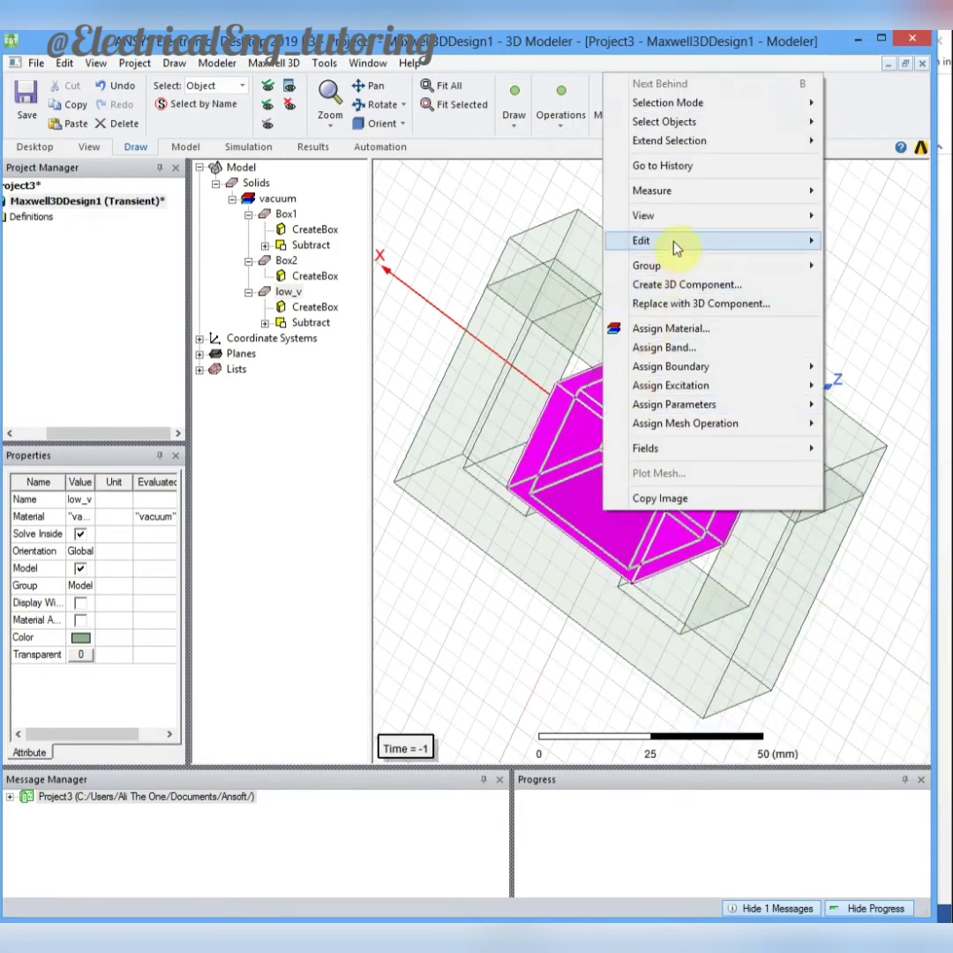
mouse_move(677, 237)
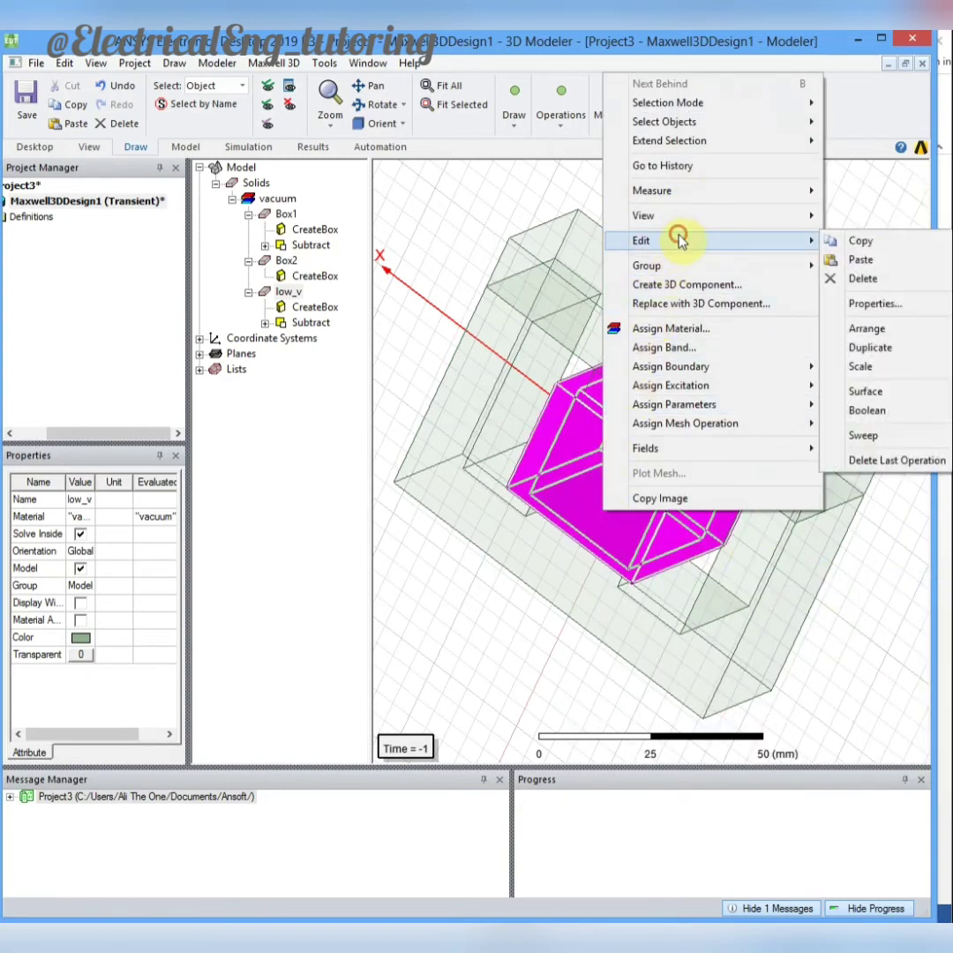
click(882, 258)
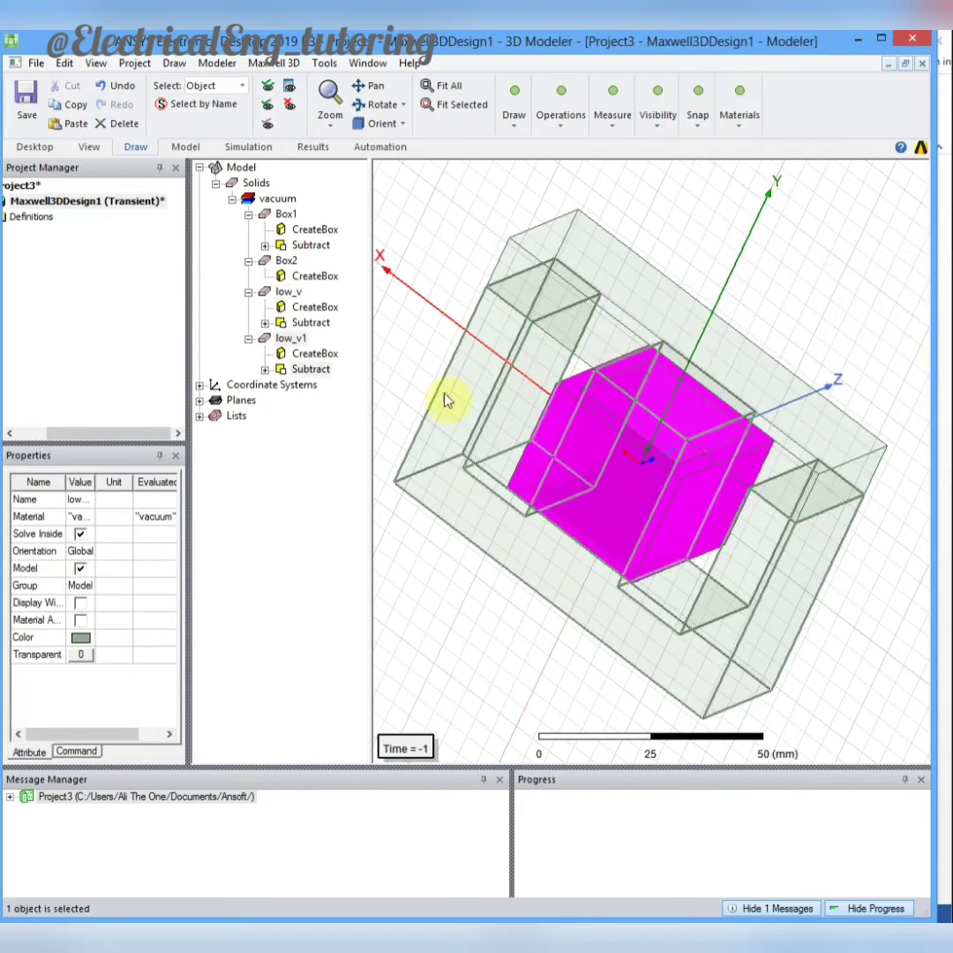
Rename the pasted winding copy as high_V
click(291, 338)
click(80, 499)
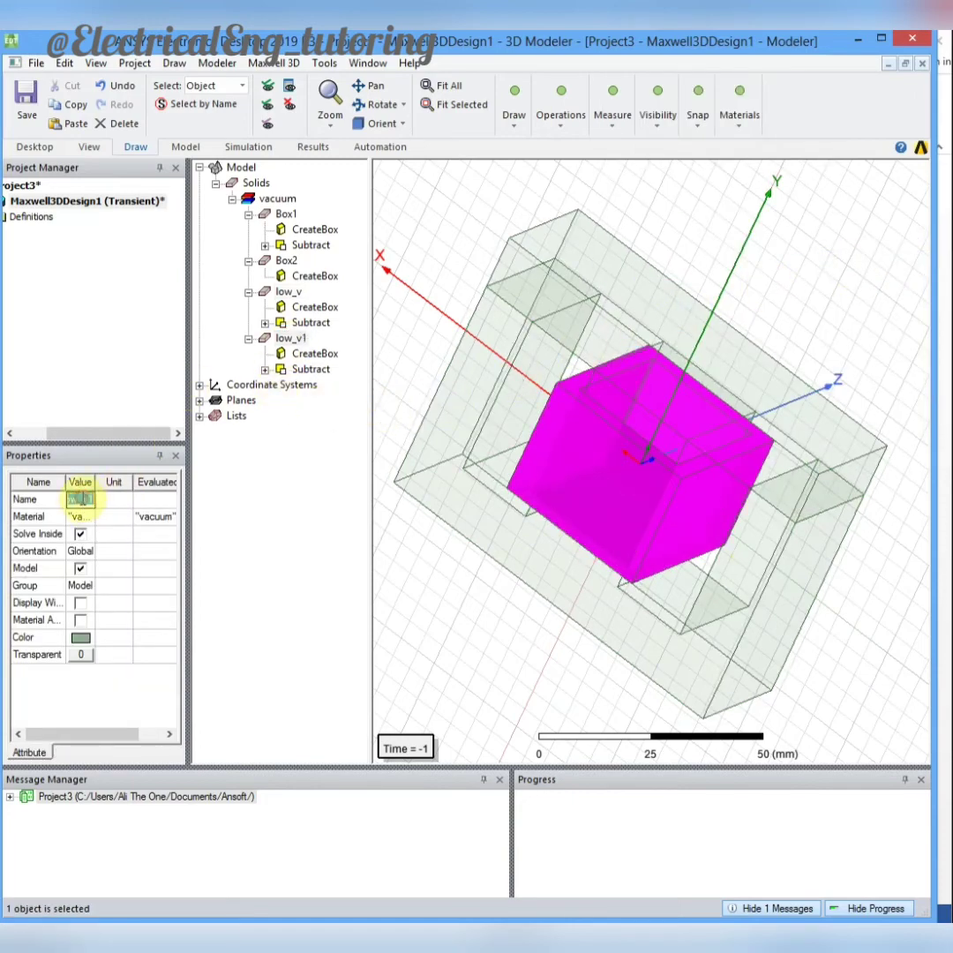
text(high_V)
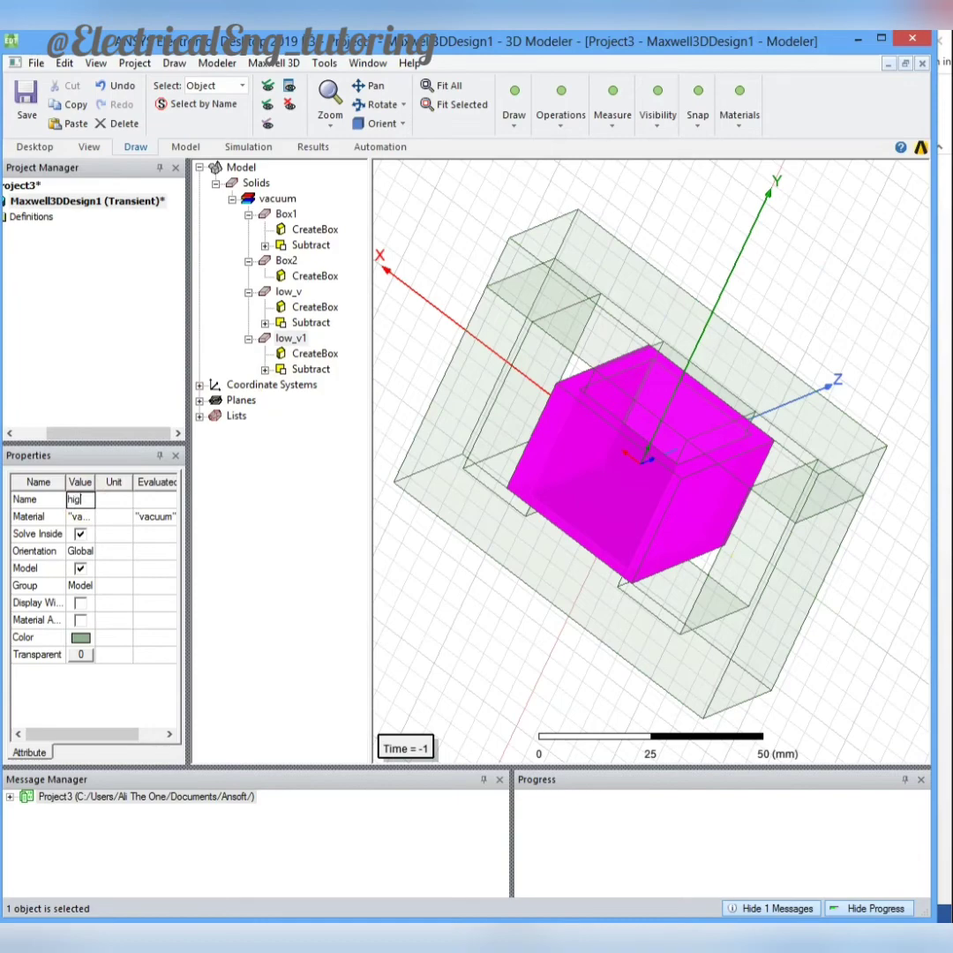
key(Return)
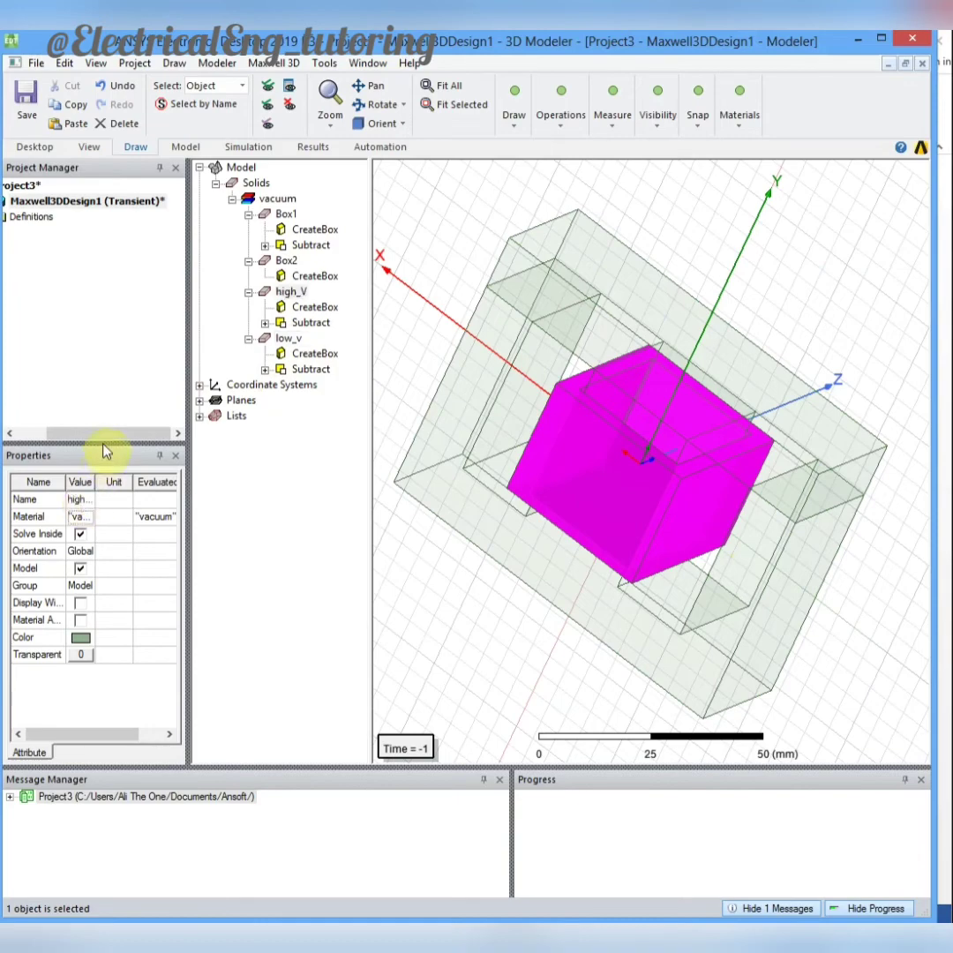
Set one winding's outer box position to (-26, -15, -26) mm and its X and Z sizes to 52 mm
double_click(292, 356)
click(298, 424)
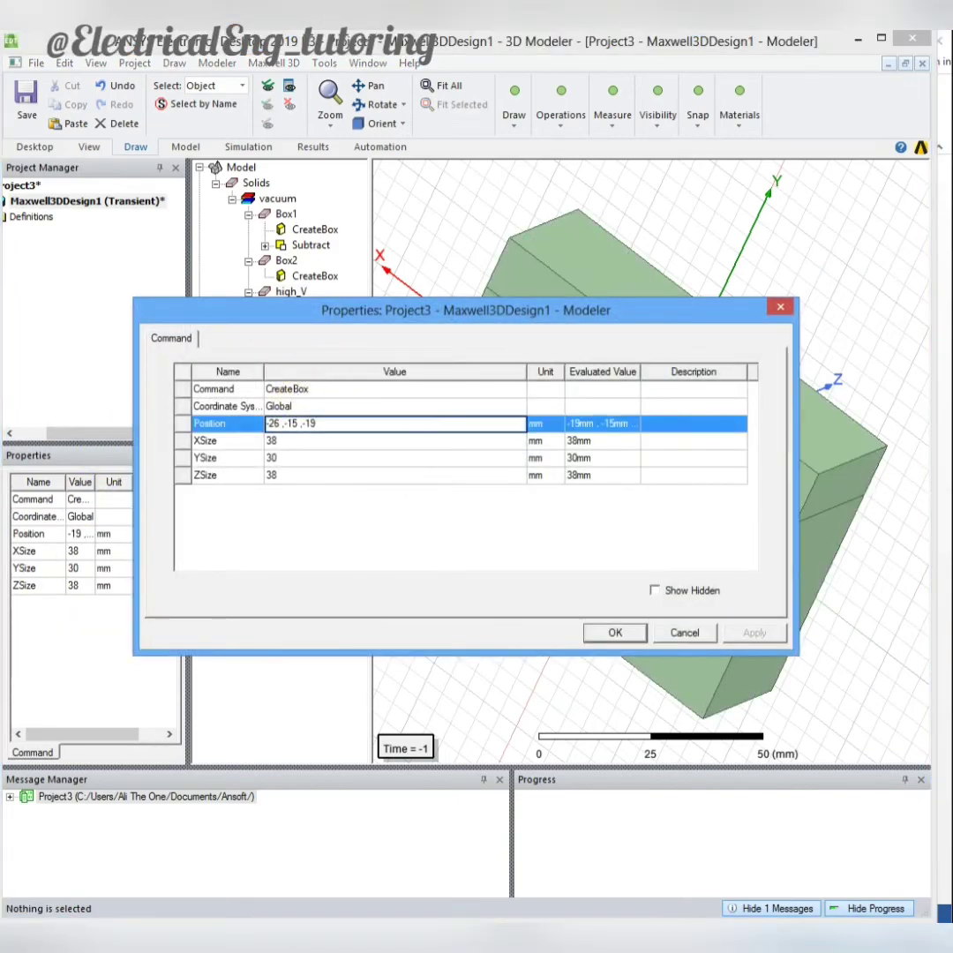
text(26)
double_click(292, 424)
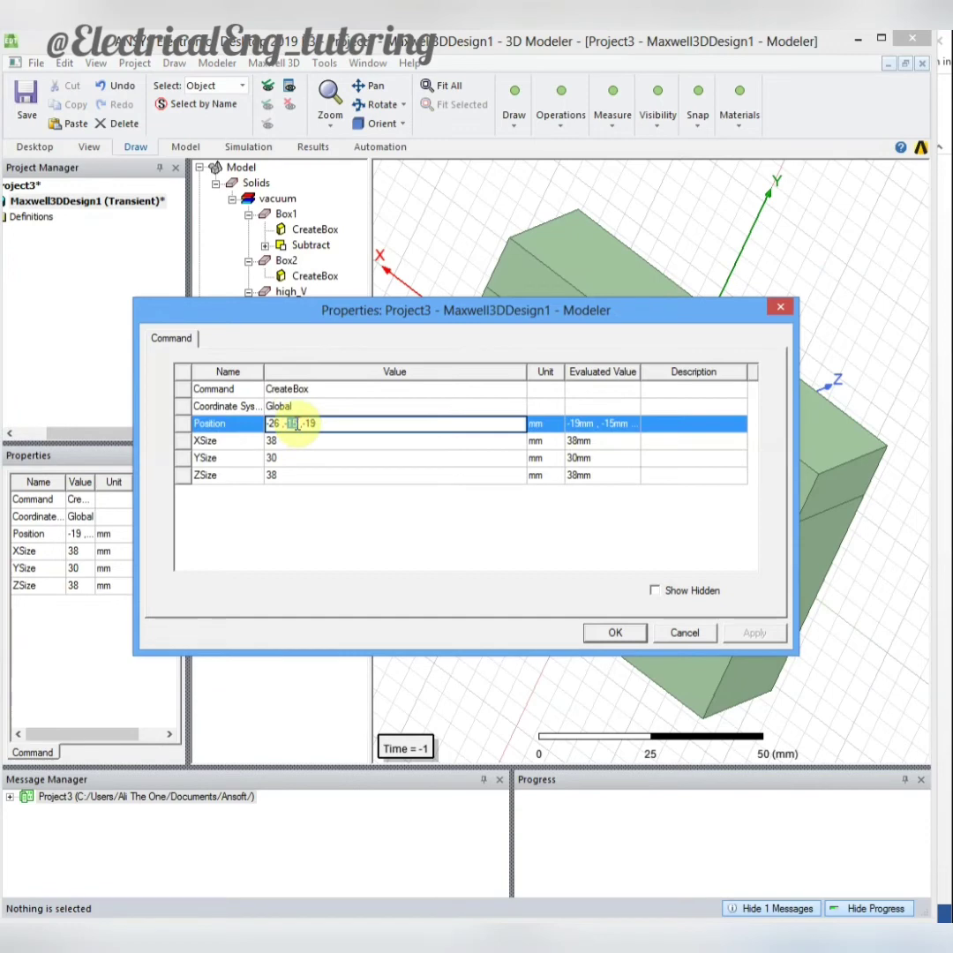
click(287, 478)
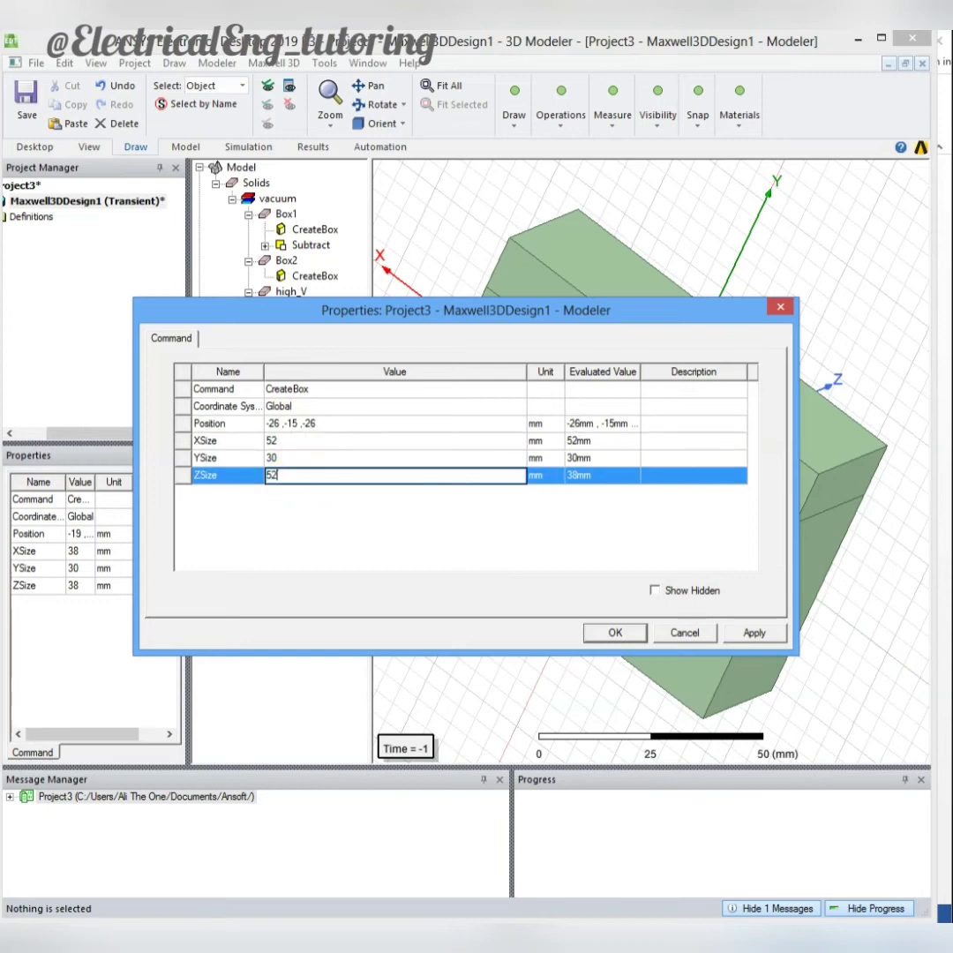
click(610, 632)
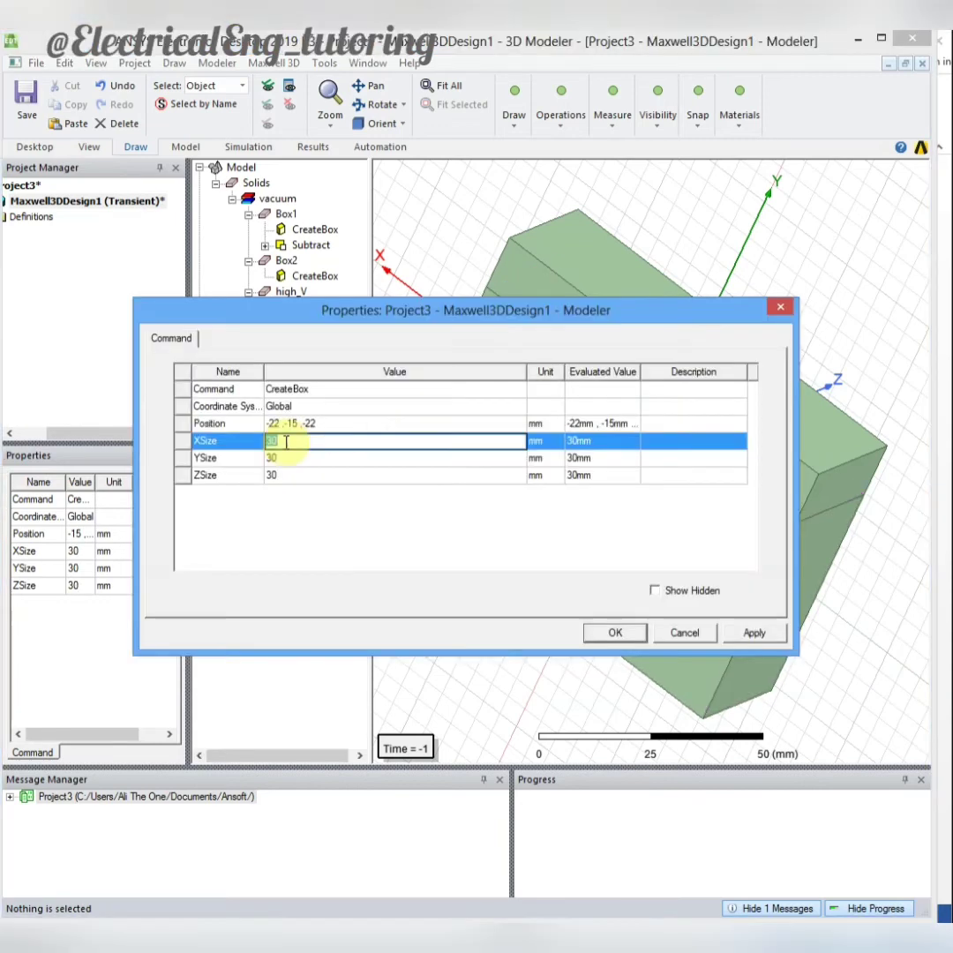
Set the X and Z sizes of low_v's inner cut-out box to 44 mm
text(44)
click(283, 477)
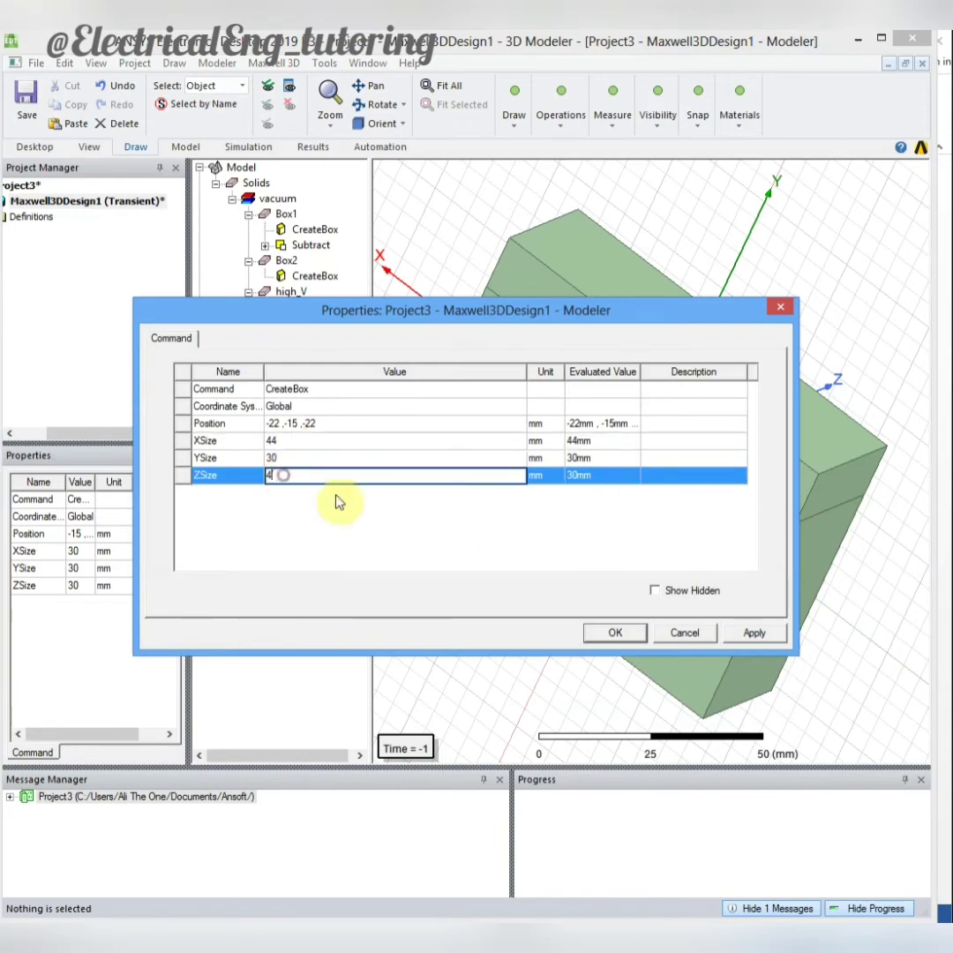
text(44)
click(636, 634)
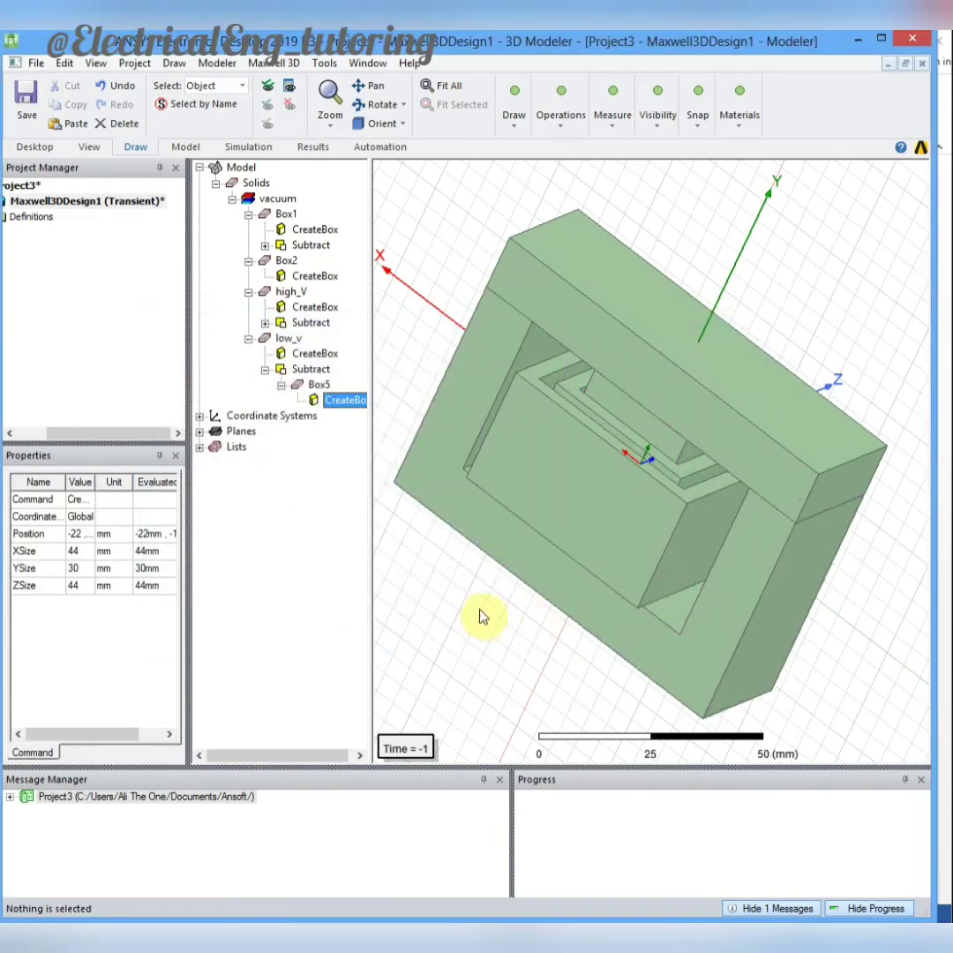
Change the display color of both core parts, Box1 and Box2, to light grey
alt+drag(484, 613, 589, 614)
click(590, 613)
ctrl+click(447, 340)
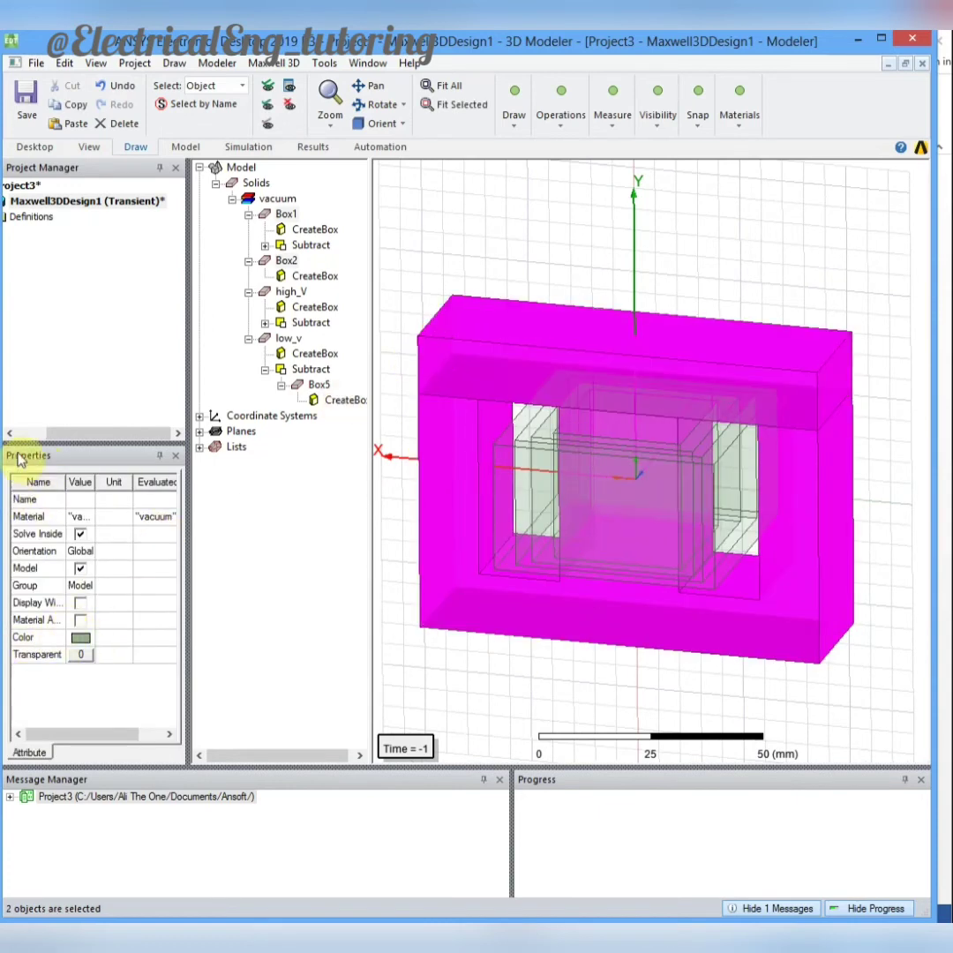
click(80, 637)
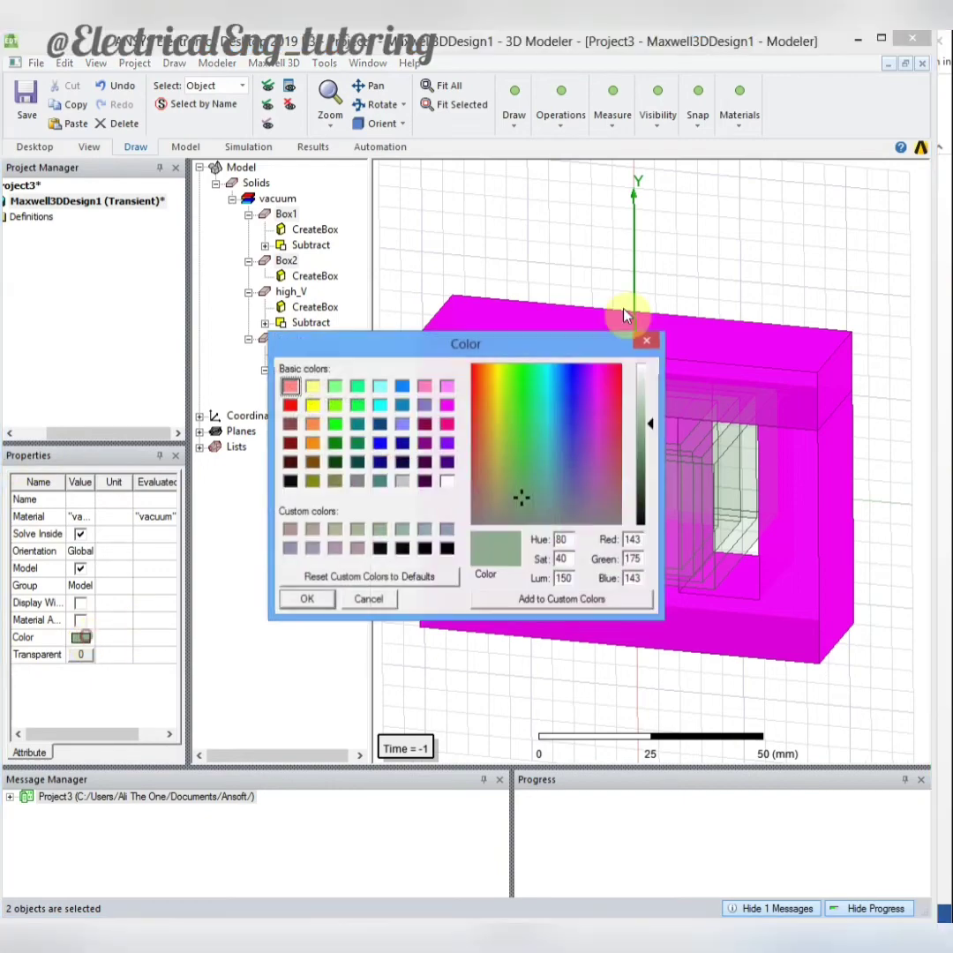
click(401, 480)
click(309, 600)
click(375, 696)
Change the display color of the outer low_v winding to orange
alt+drag(551, 565, 510, 532)
right_click(517, 568)
key(Escape)
click(510, 532)
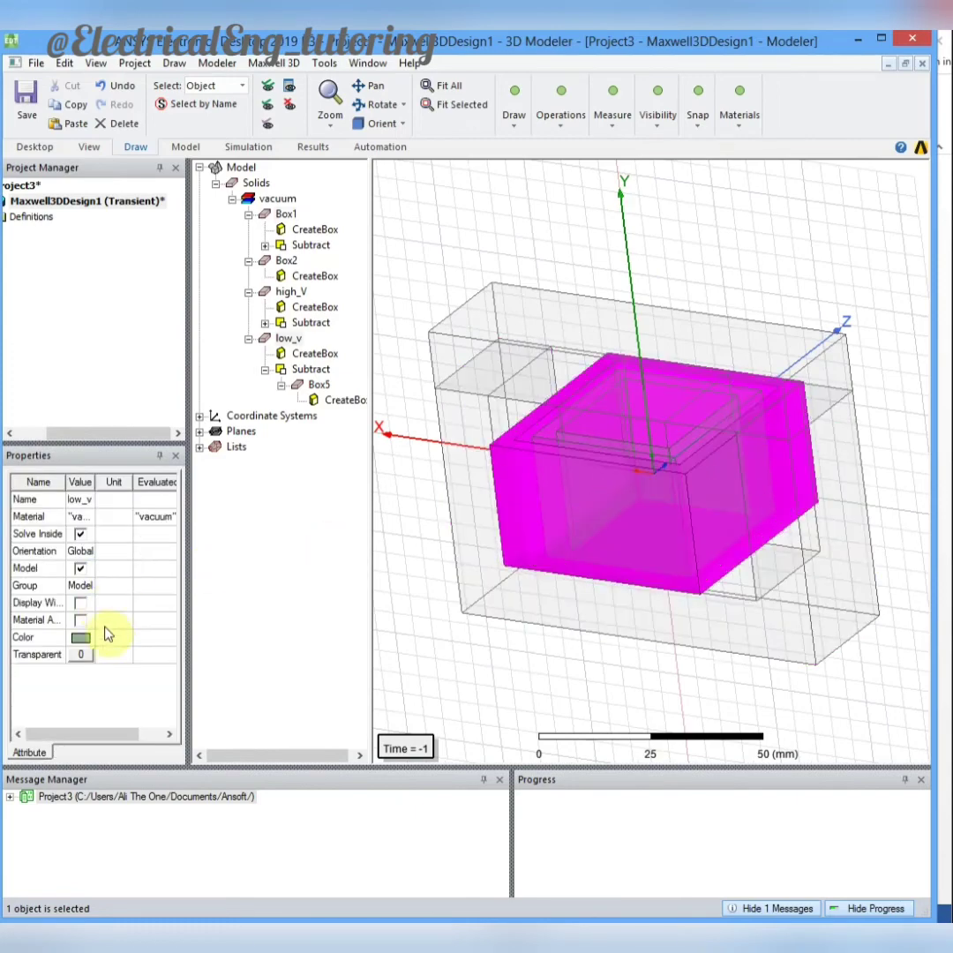
click(81, 638)
click(312, 443)
click(304, 599)
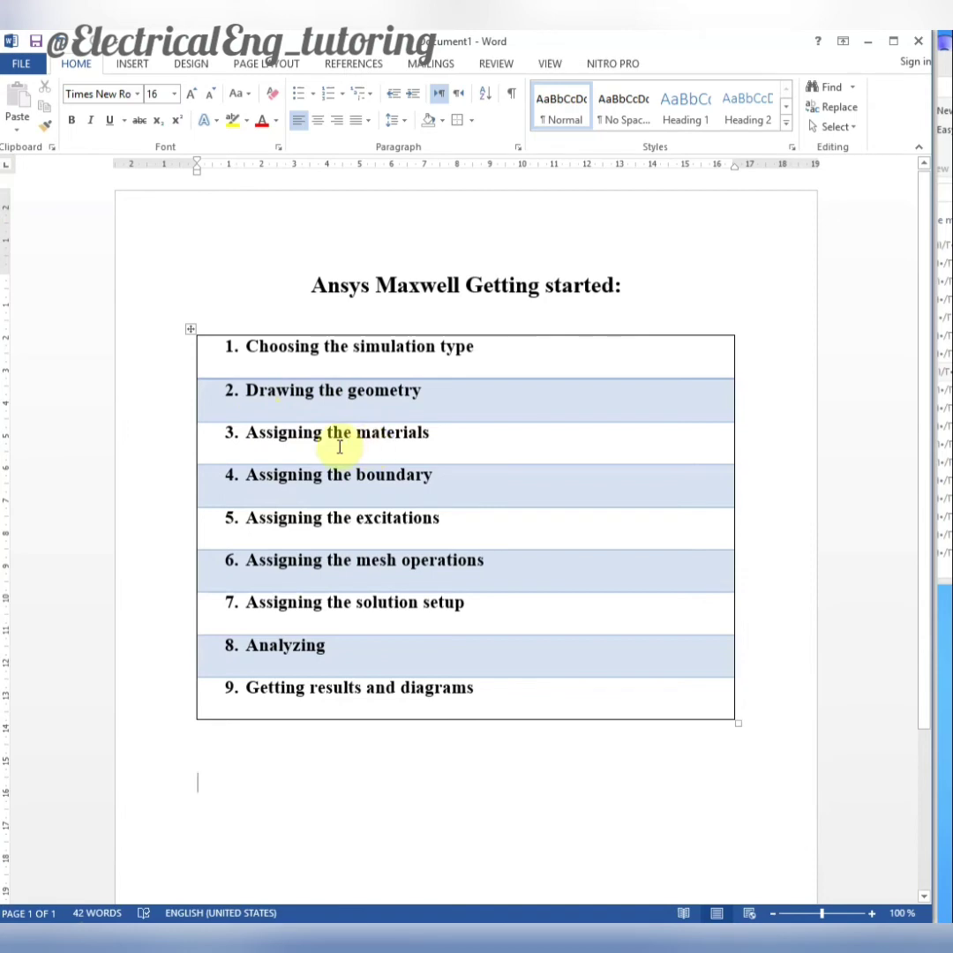
Switch from the Word checklist back to the Maxwell model and find steel_1008 as the material for both core parts
click(867, 40)
click(559, 350)
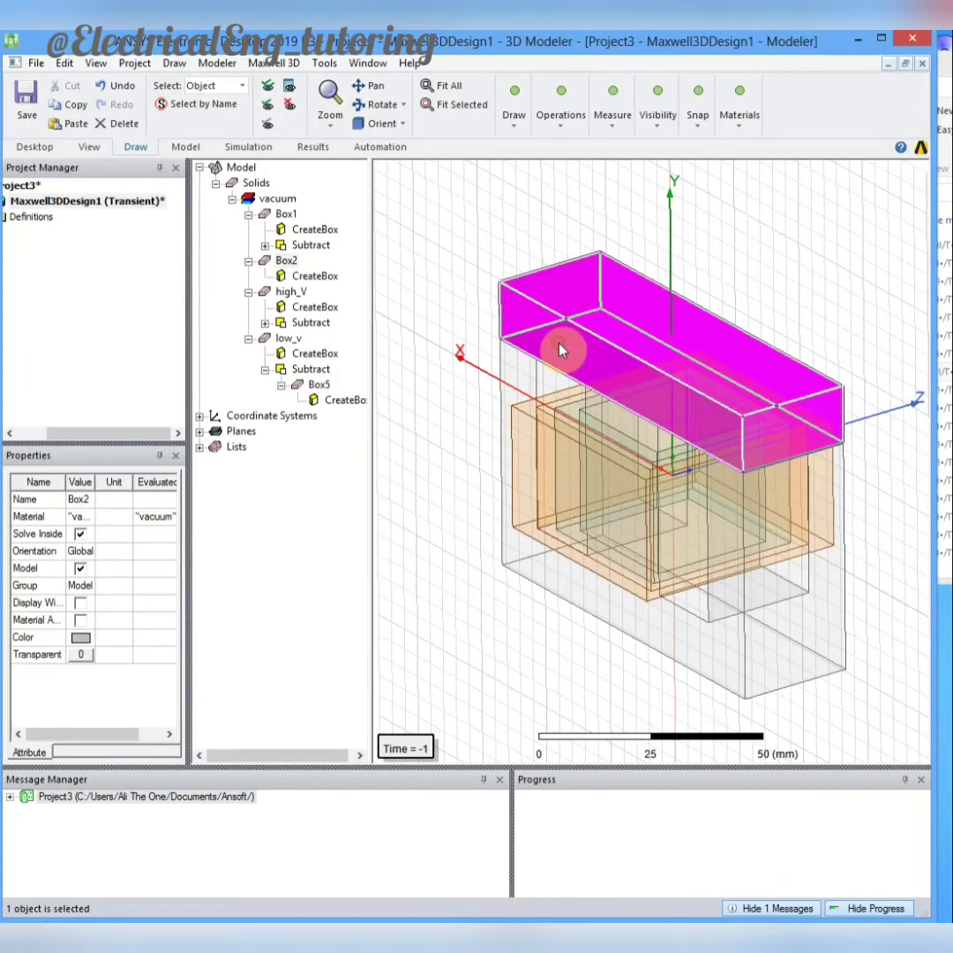
ctrl+click(570, 462)
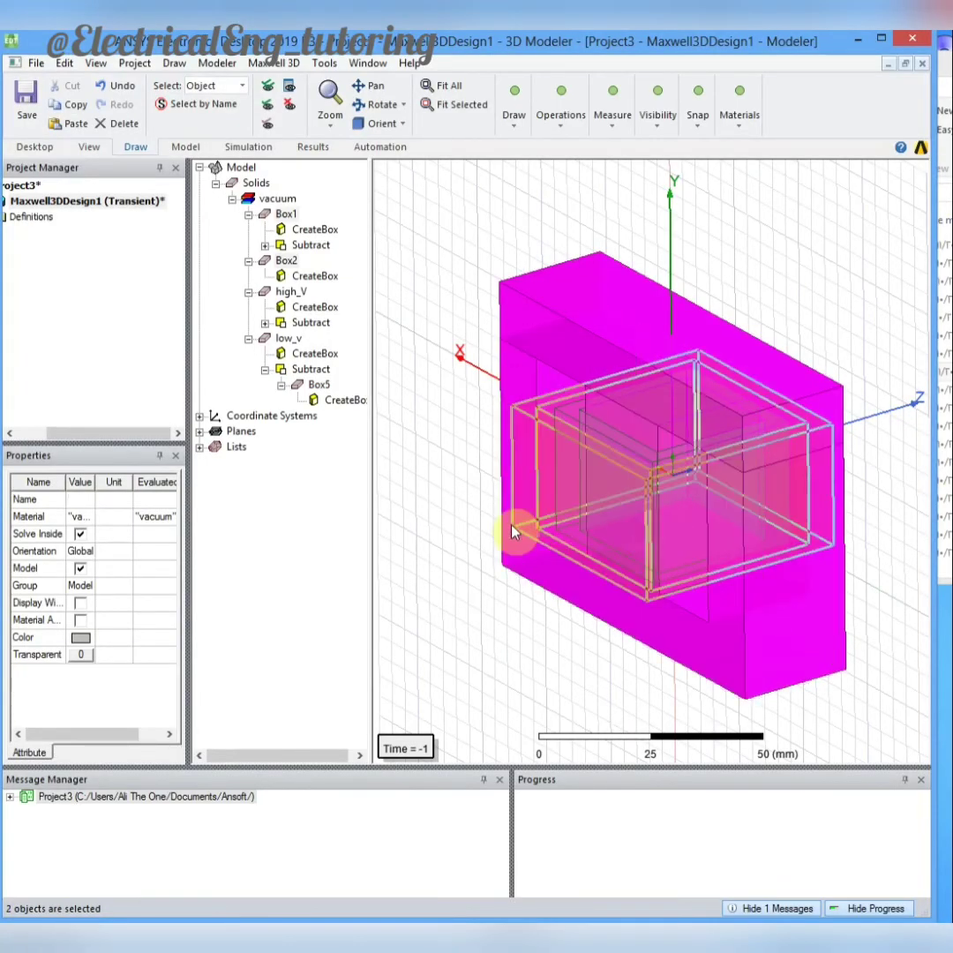
right_click(498, 552)
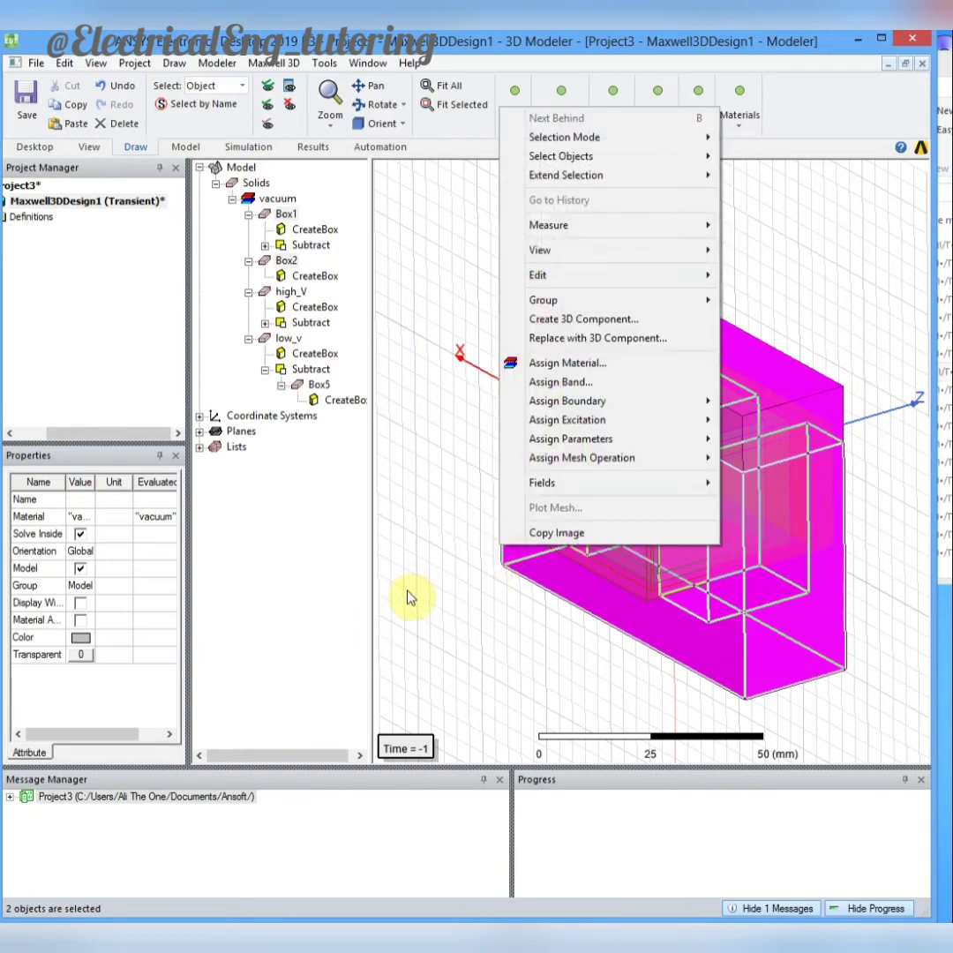
right_click(469, 426)
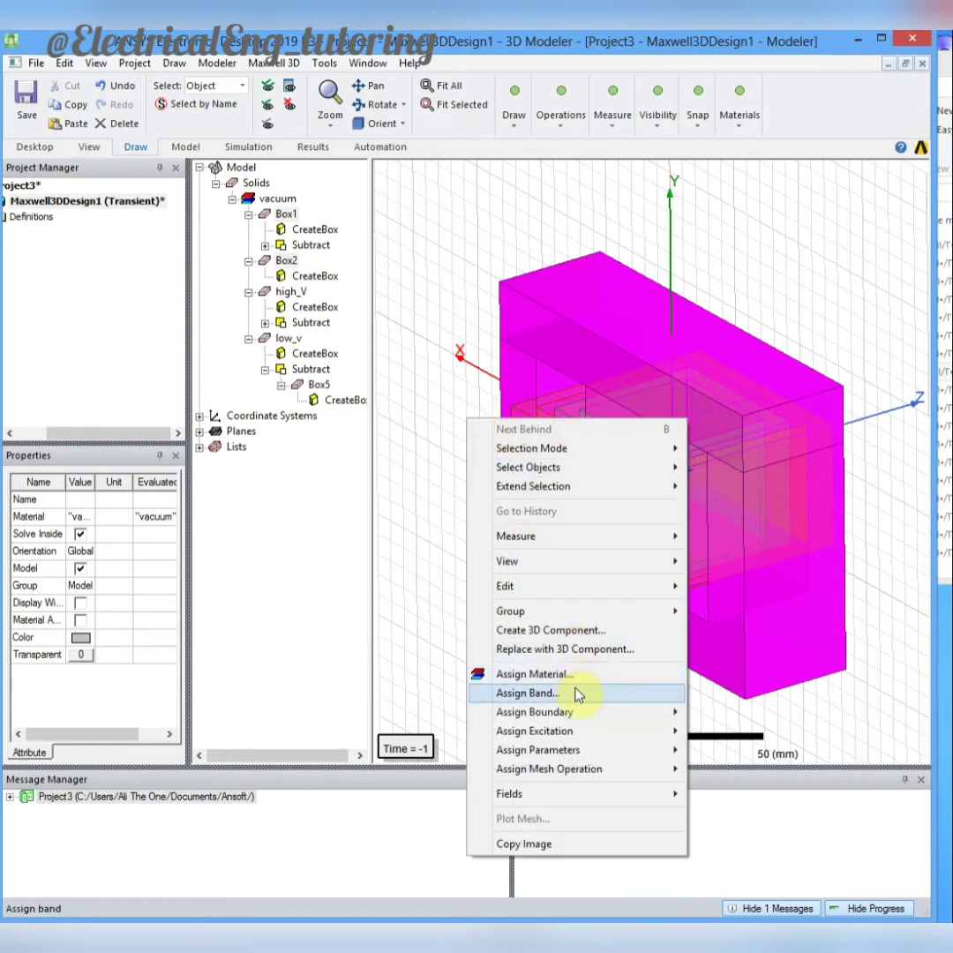
click(574, 675)
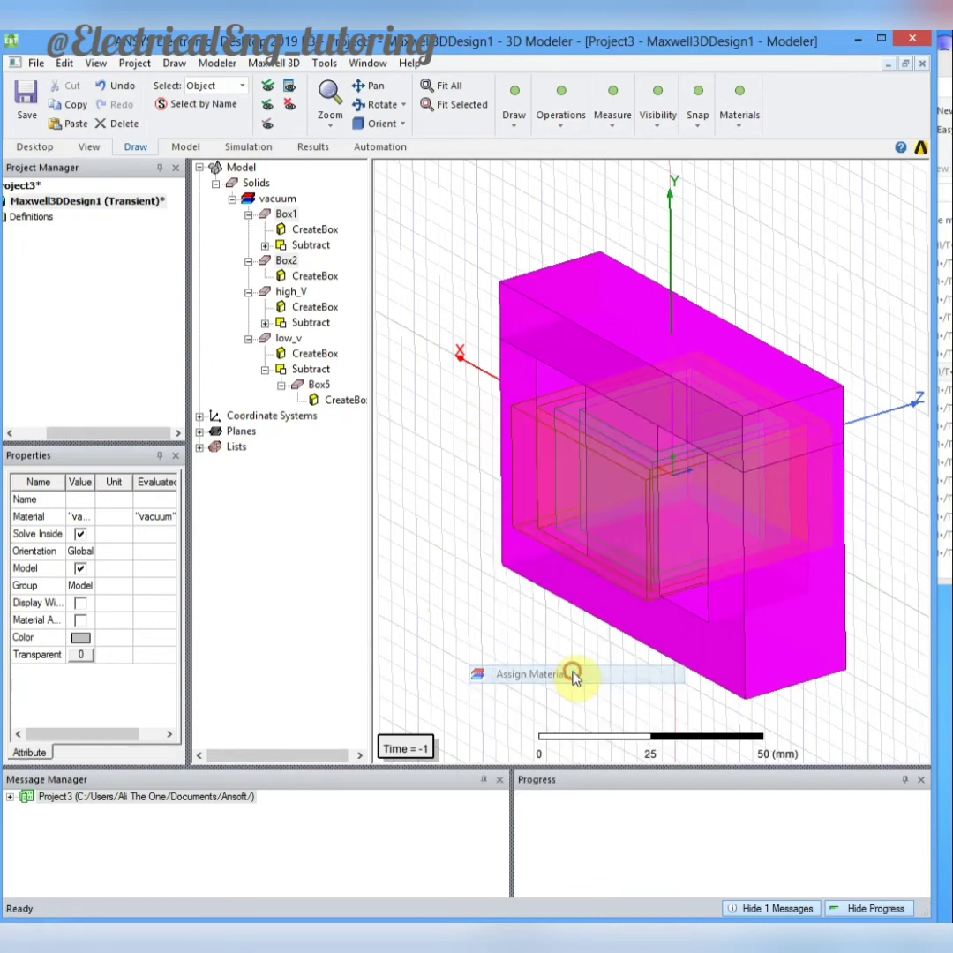
text(ste)
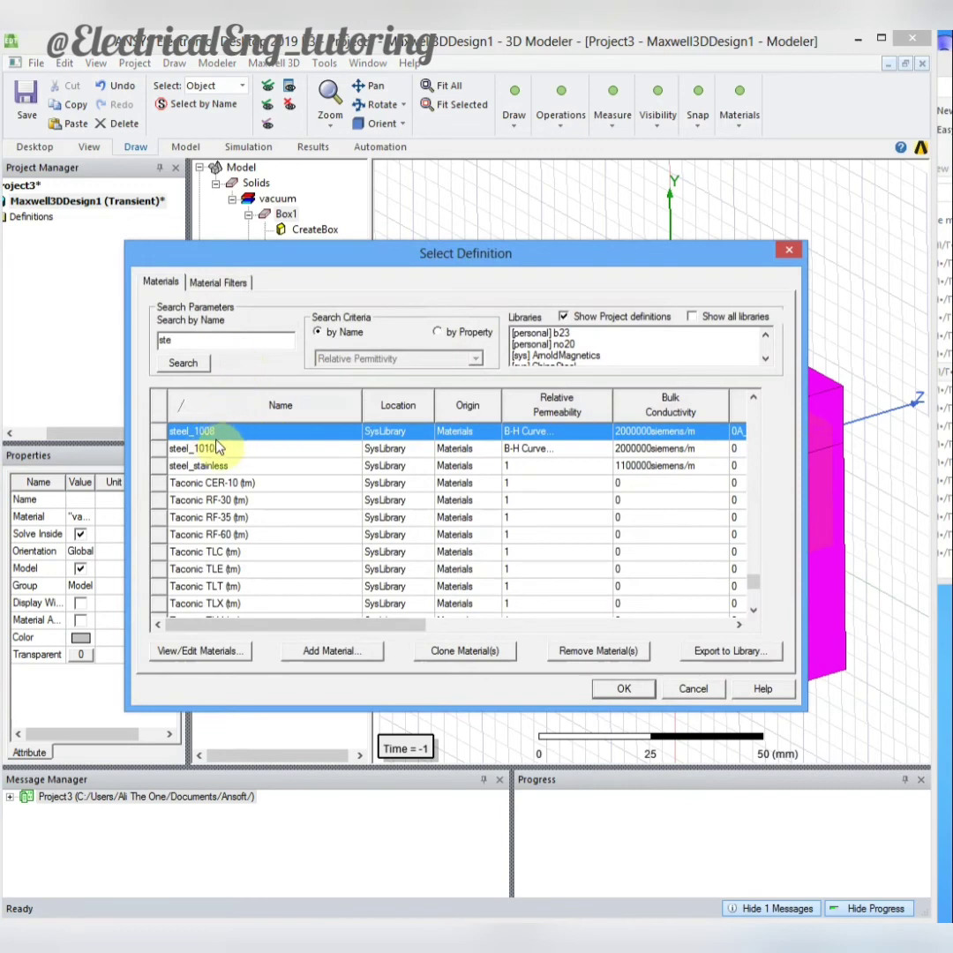
Review steel_1008's properties and B-H curve, then assign the material to core parts Box1 and Box2
click(187, 653)
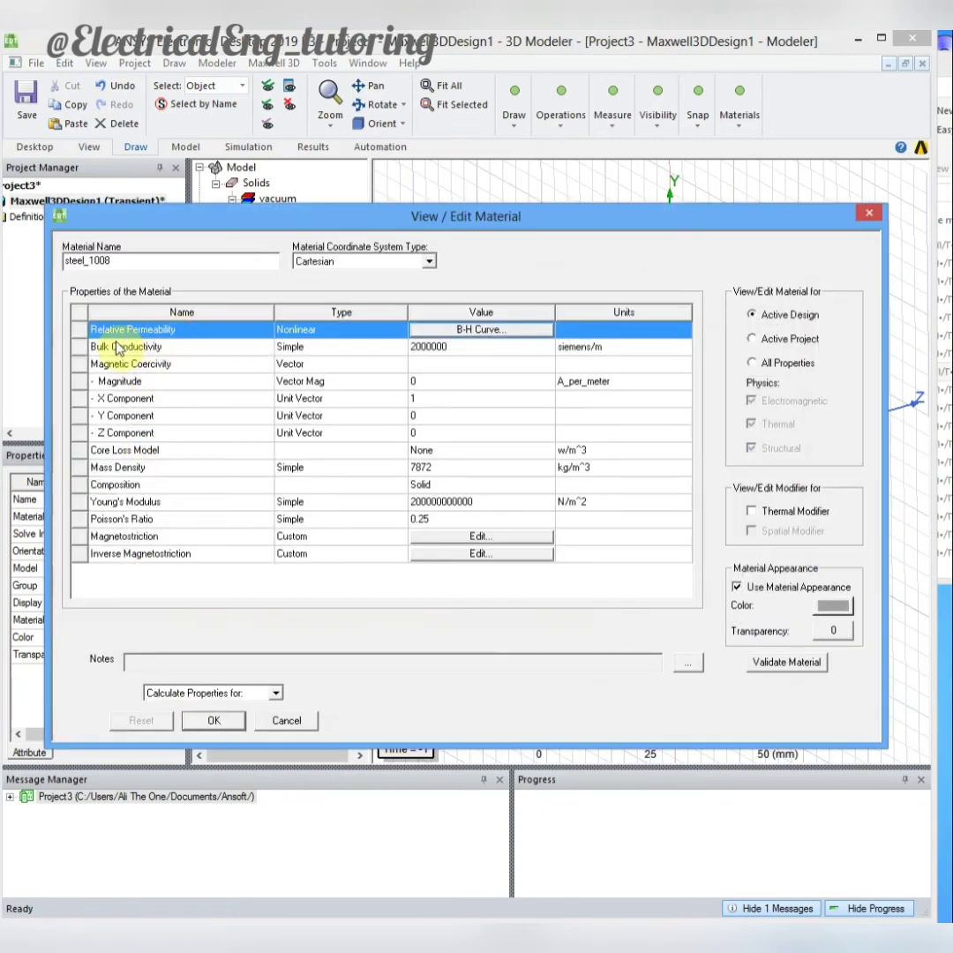
click(477, 330)
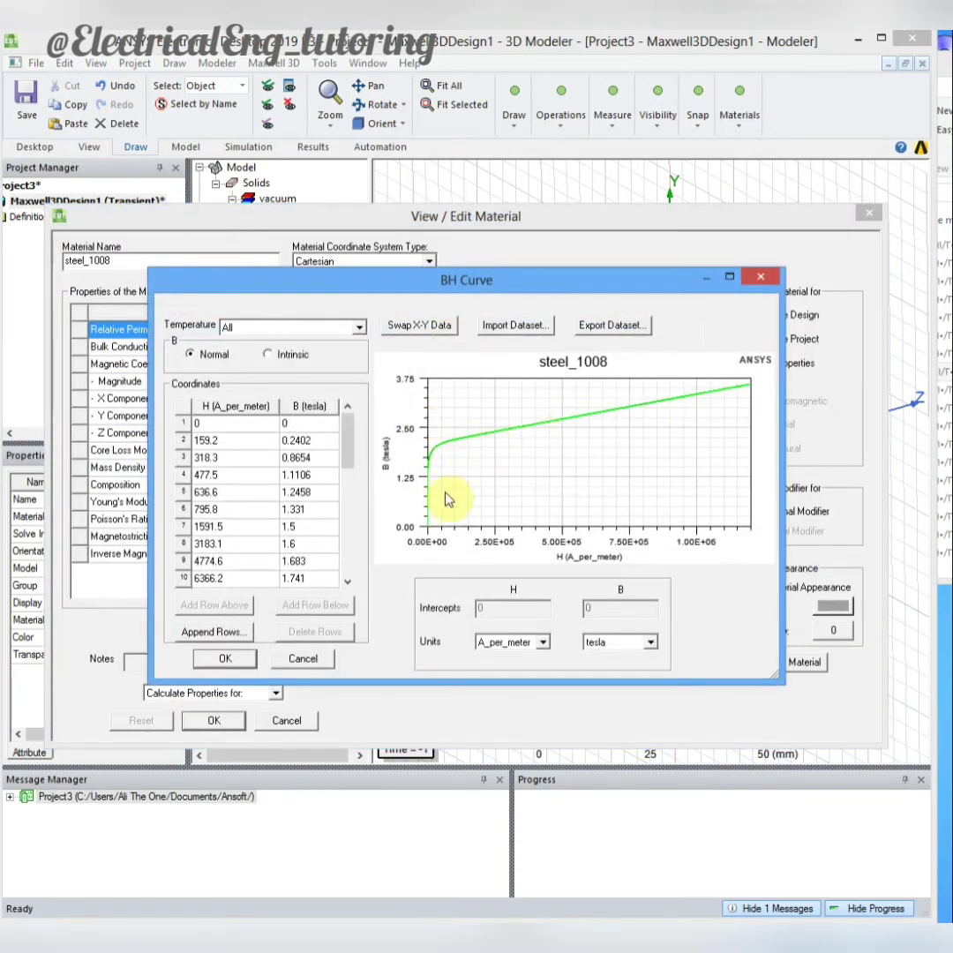
mouse_move(349, 445)
mouse_down()
mouse_move(358, 510)
mouse_move(349, 419)
mouse_up()
click(231, 658)
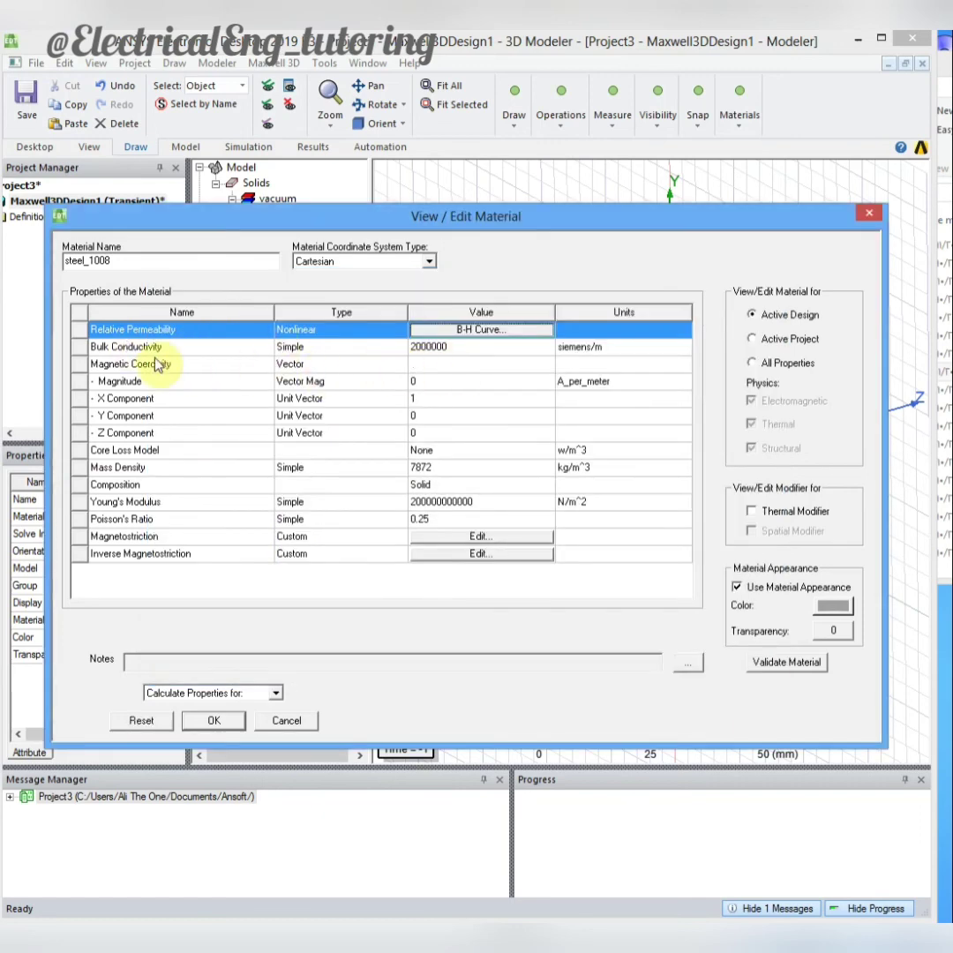
click(214, 722)
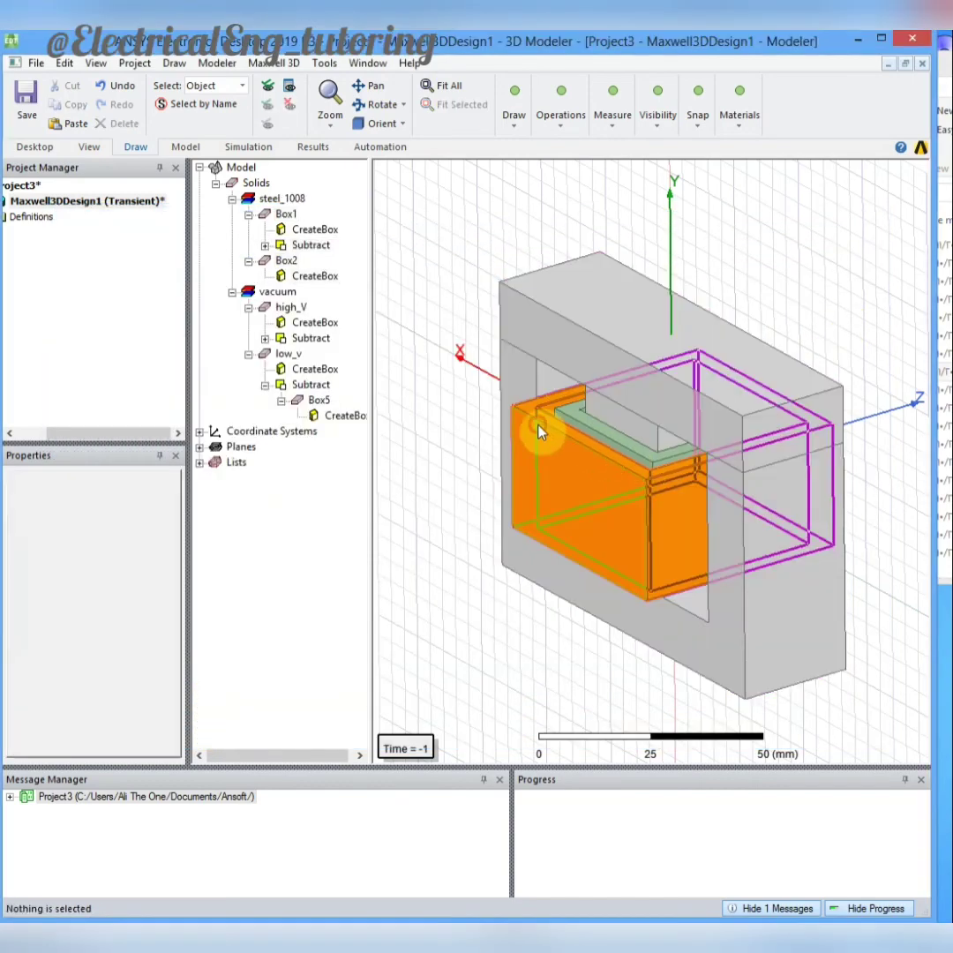
Assign copper to both the high_V and low_v windings after reviewing the material's properties
click(569, 419)
ctrl+click(569, 419)
right_click(569, 419)
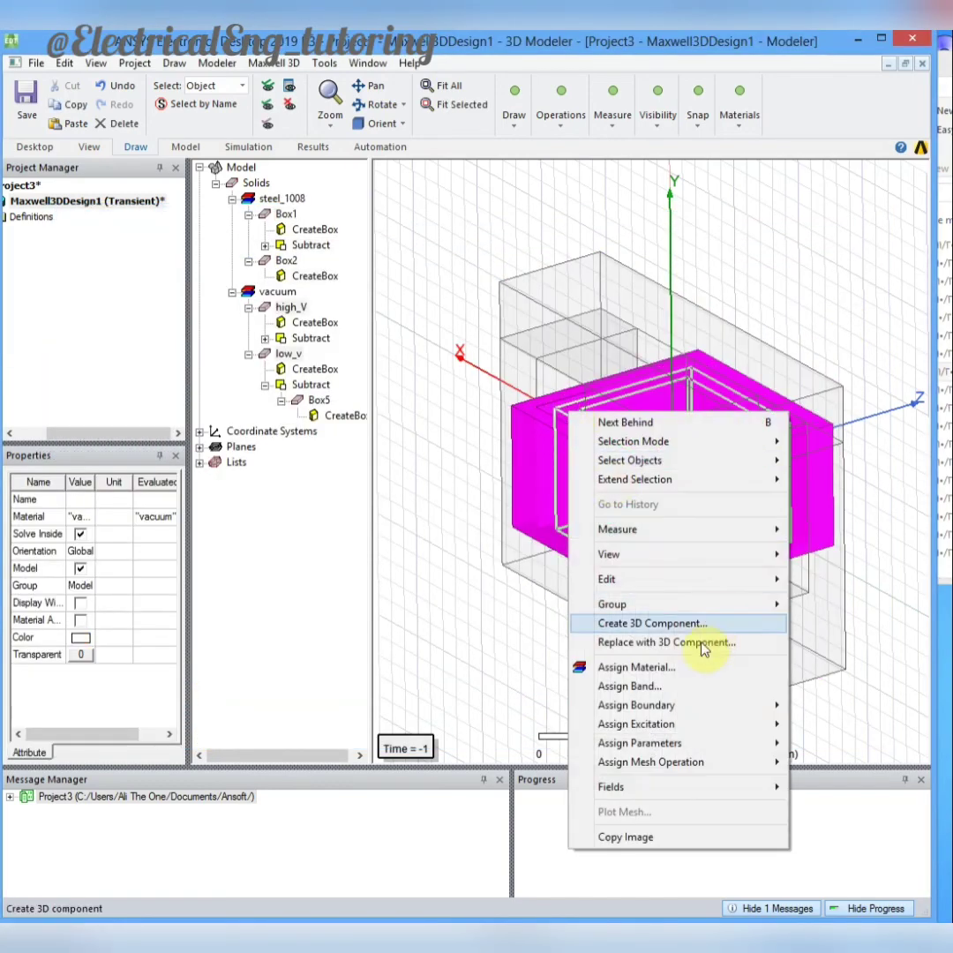
click(658, 673)
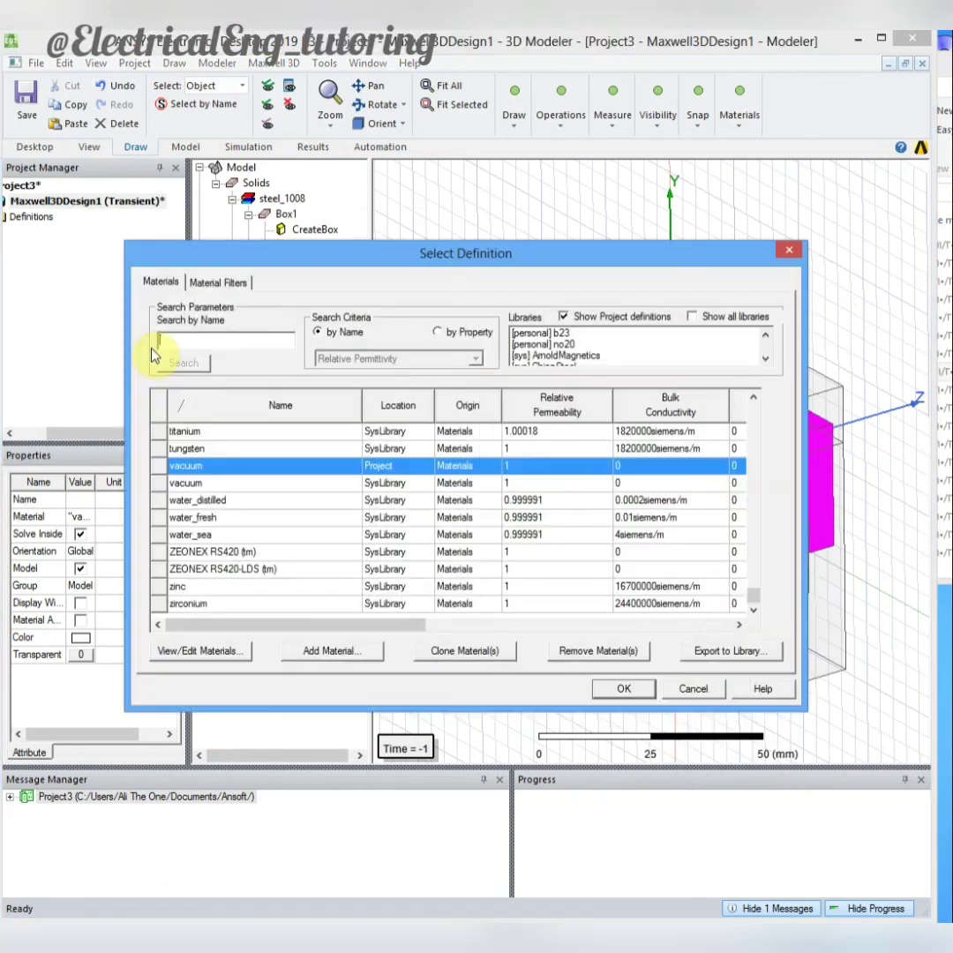
text(cop)
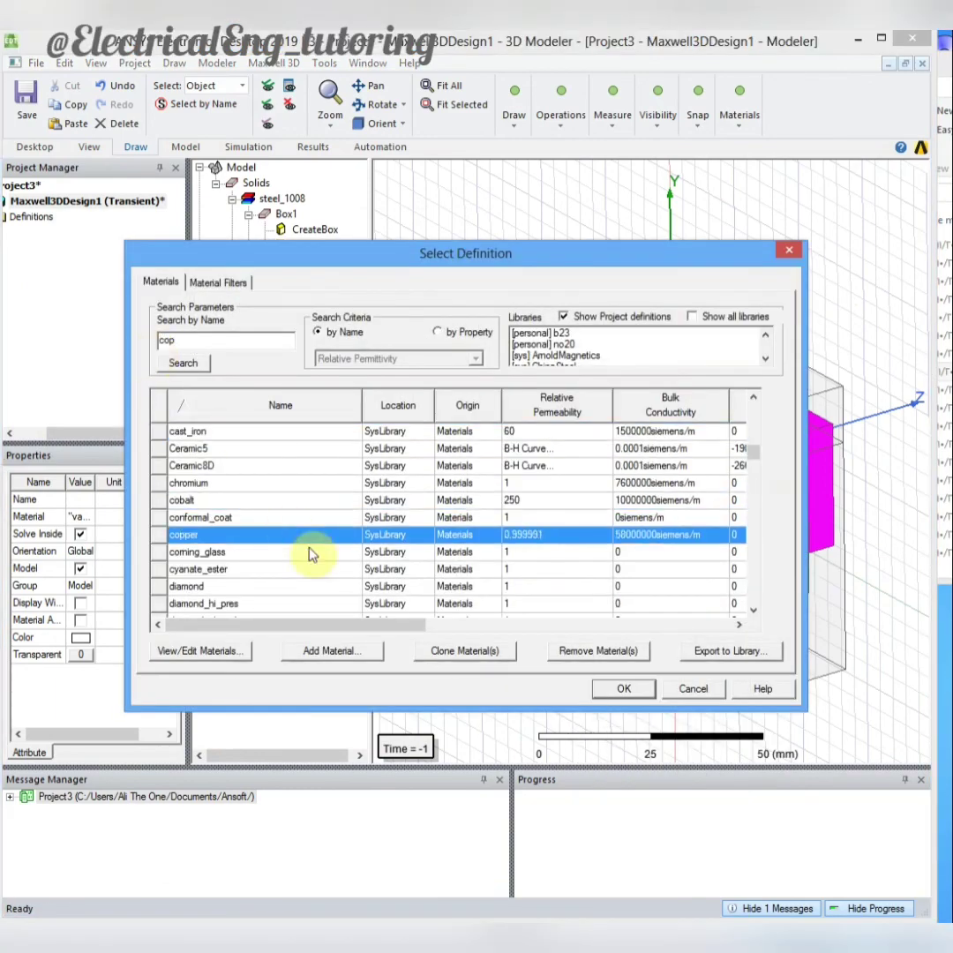
click(203, 652)
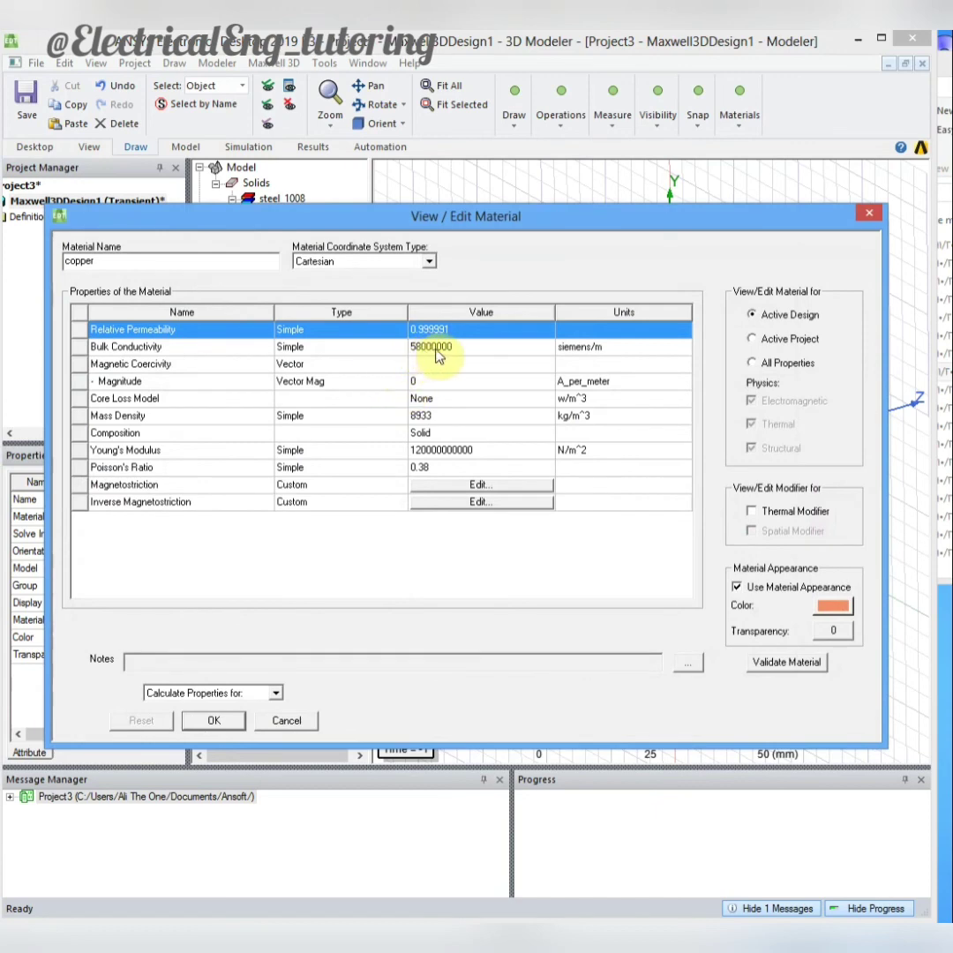
click(228, 722)
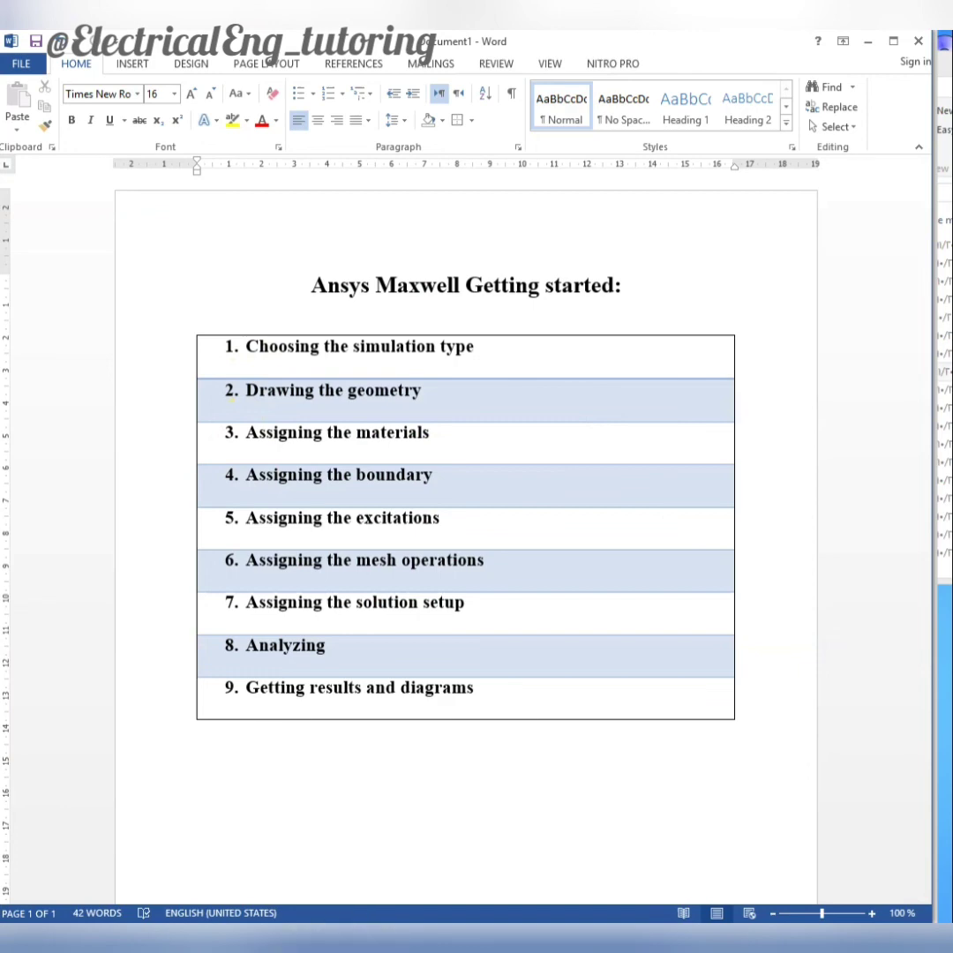
Highlight items 4 to 9 in the Word checklist, from assigning the boundary to getting results and diagrams
drag(228, 561, 208, 677)
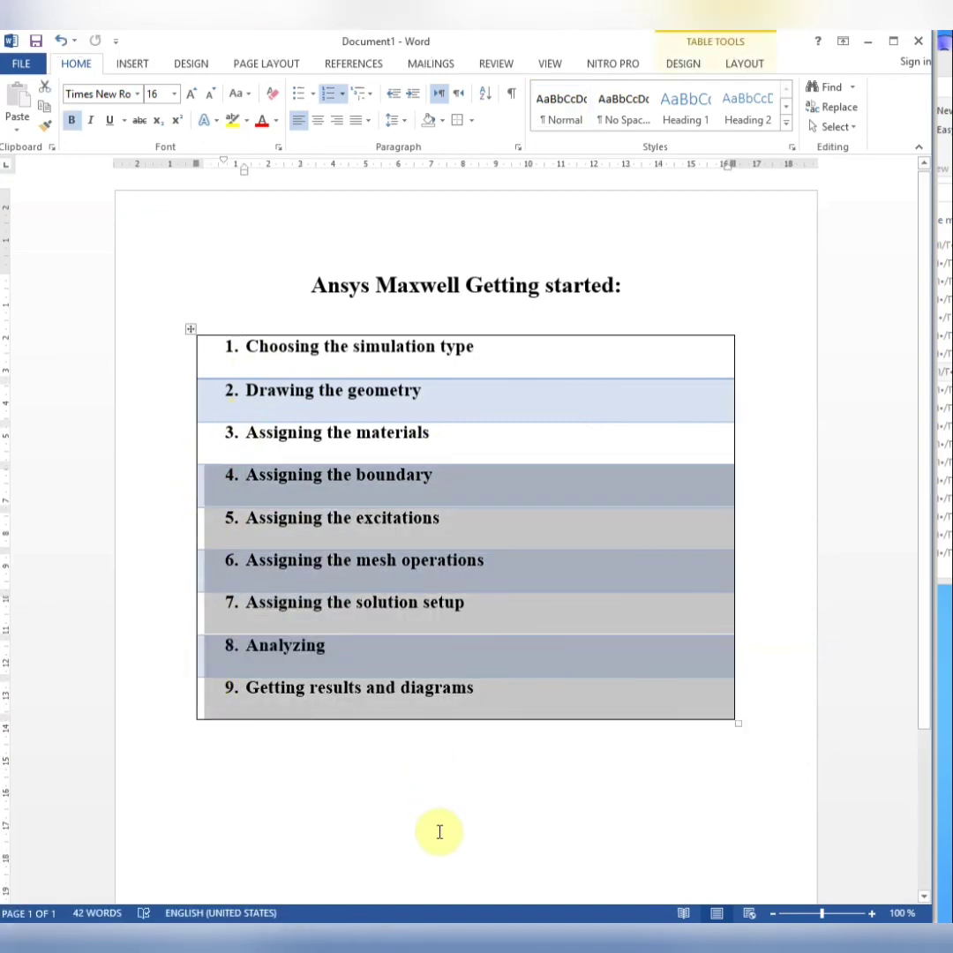